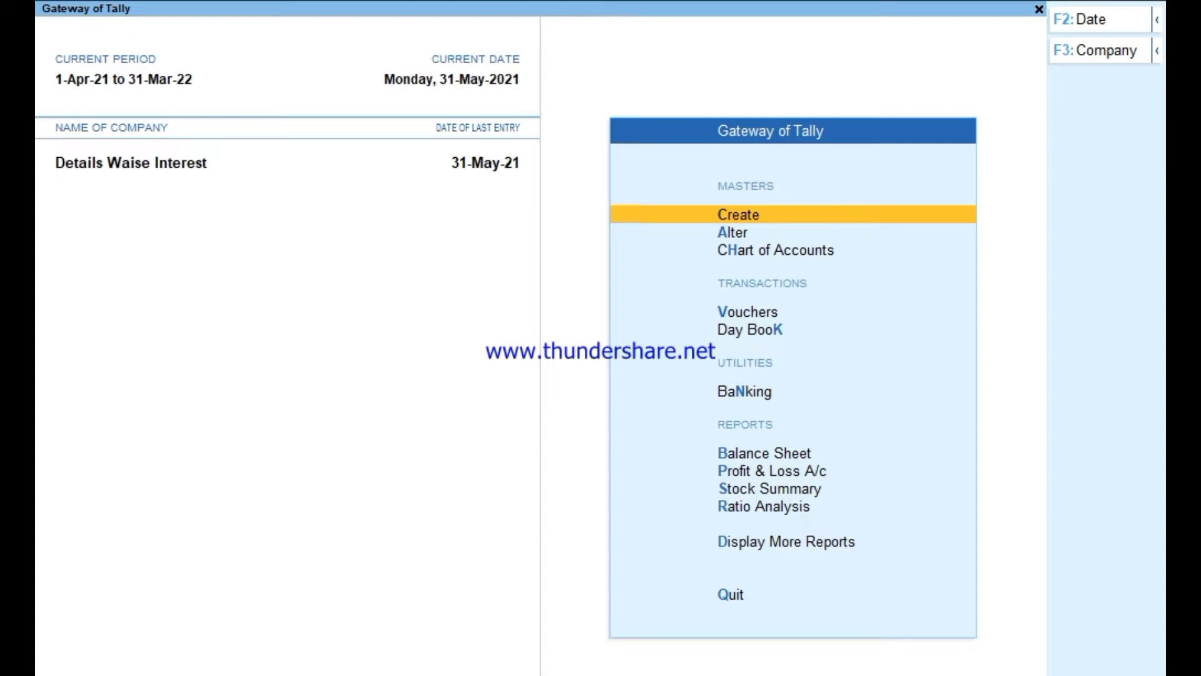
Open voucher entry and view the blank Sales and Purchase voucher screens.
{"action": "key", "text": "Down"}
{"action": "key", "text": "Down"}
{"action": "key", "text": "Down"}
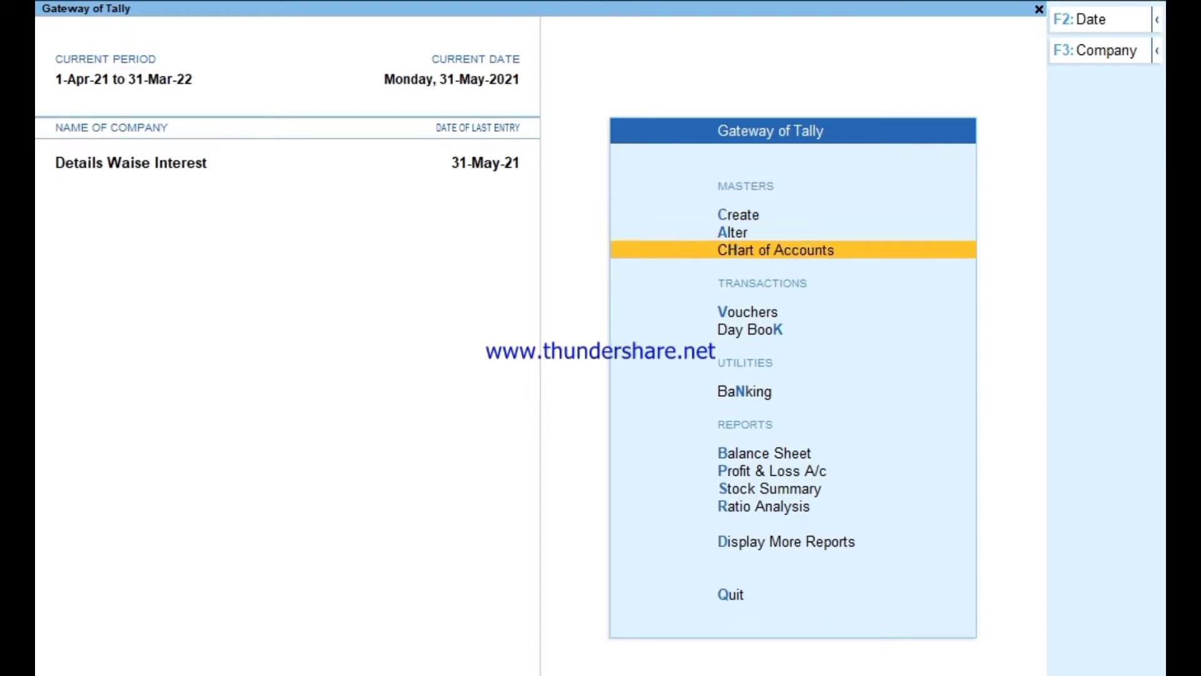
{"action": "key", "text": "Return"}
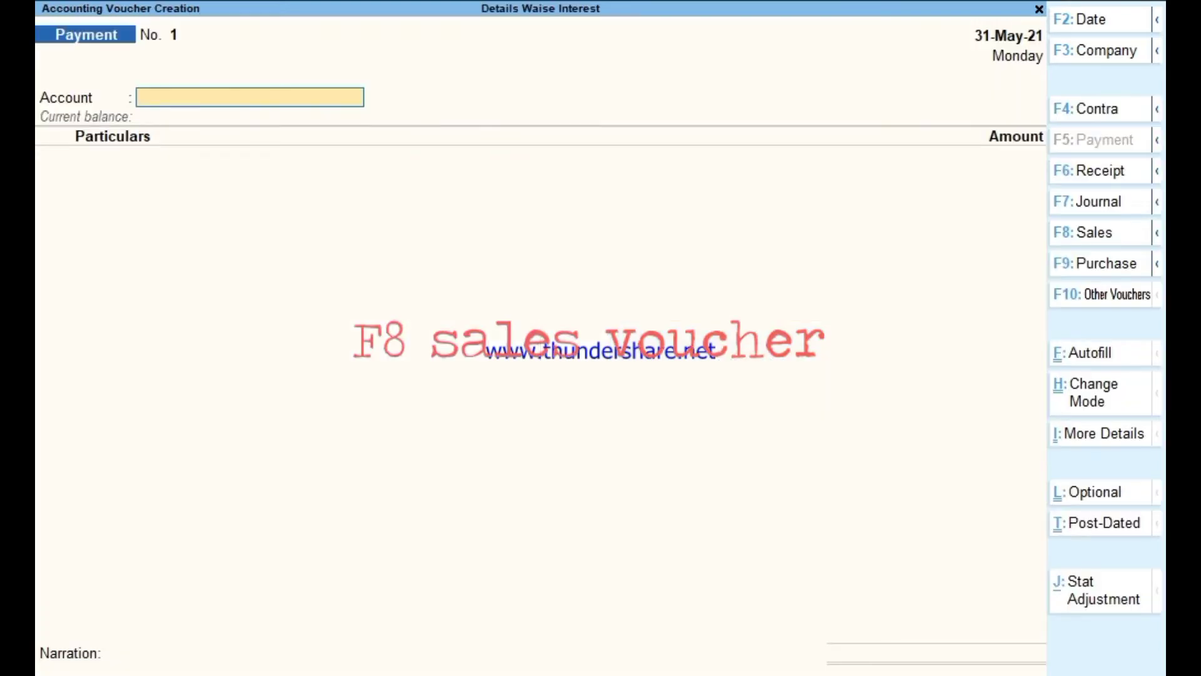
{"action": "key", "text": "F8"}
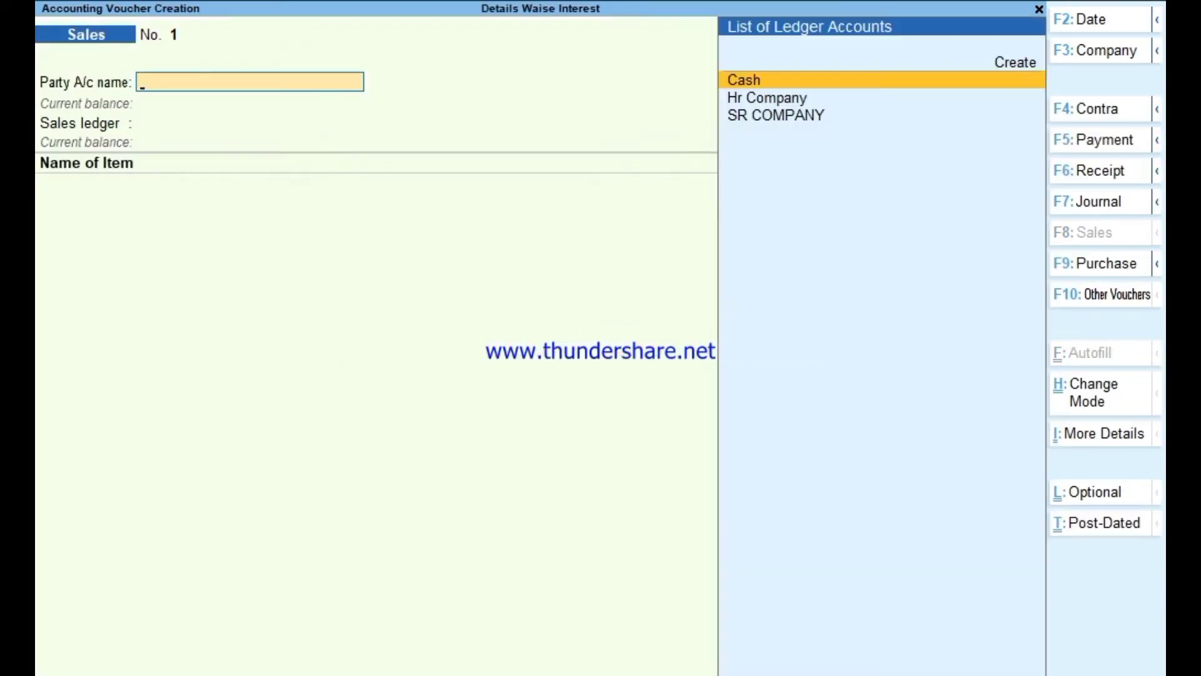
{"action": "key", "text": "F9"}
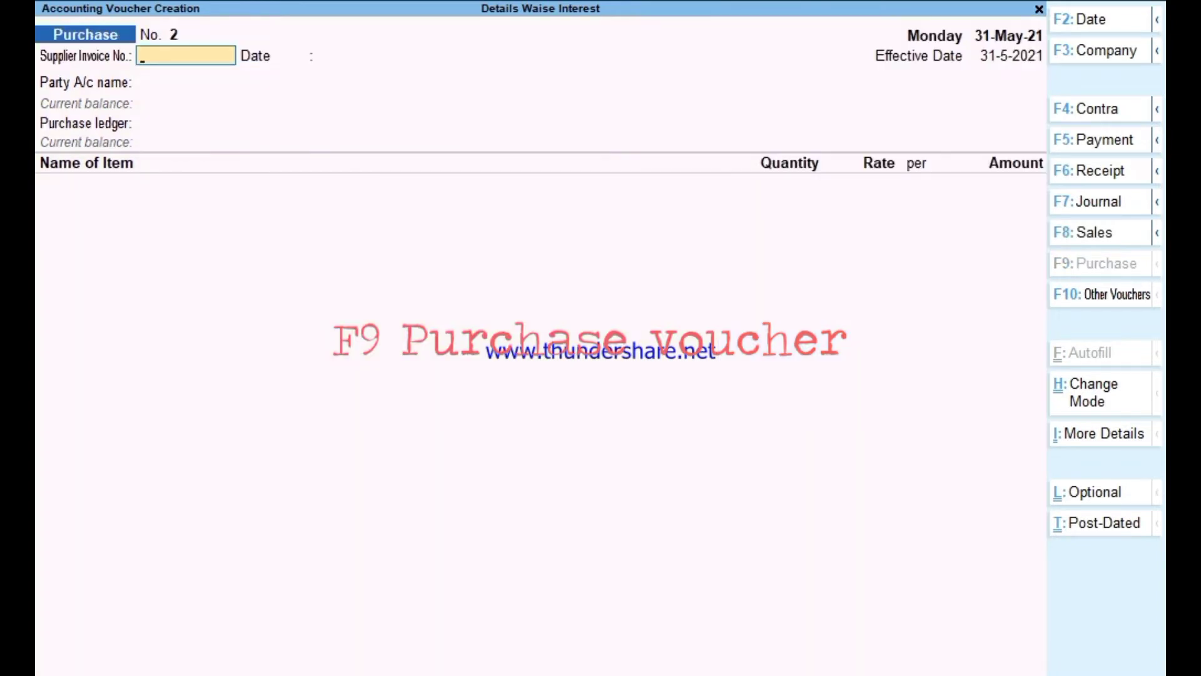
View the Debit Note and Credit Note entry screens, keeping the voucher class as Not Applicable.
{"action": "key", "text": "alt"}
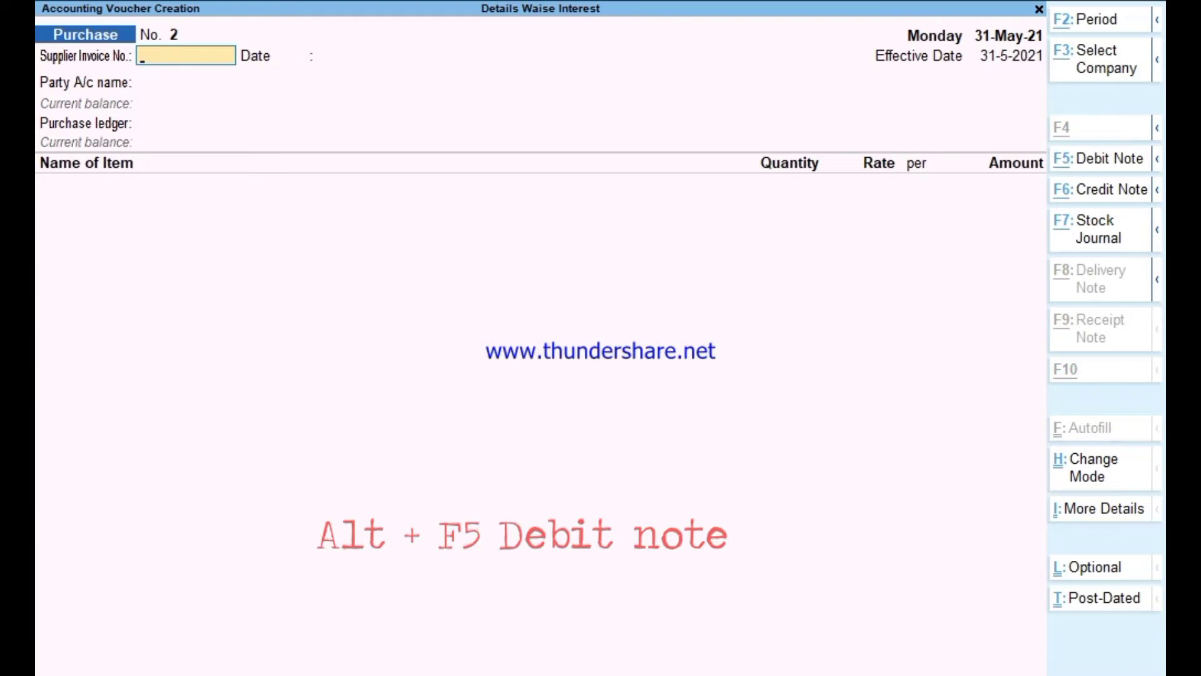
{"action": "key", "text": "alt+F5"}
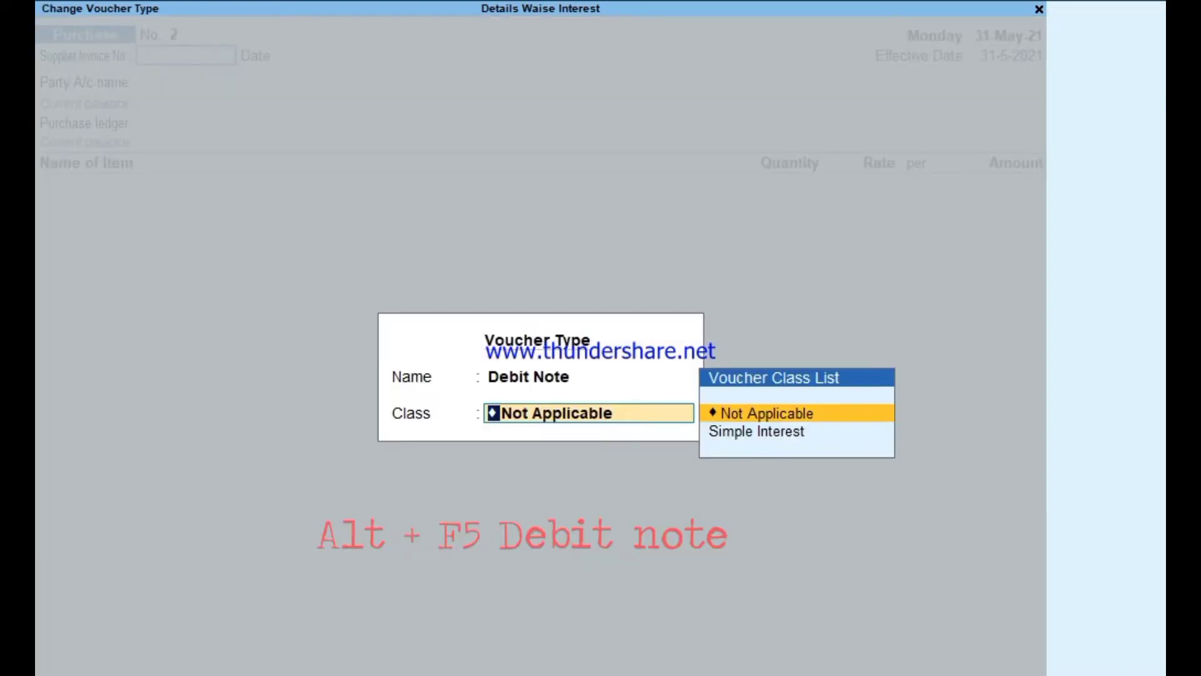
{"action": "key", "text": "Return"}
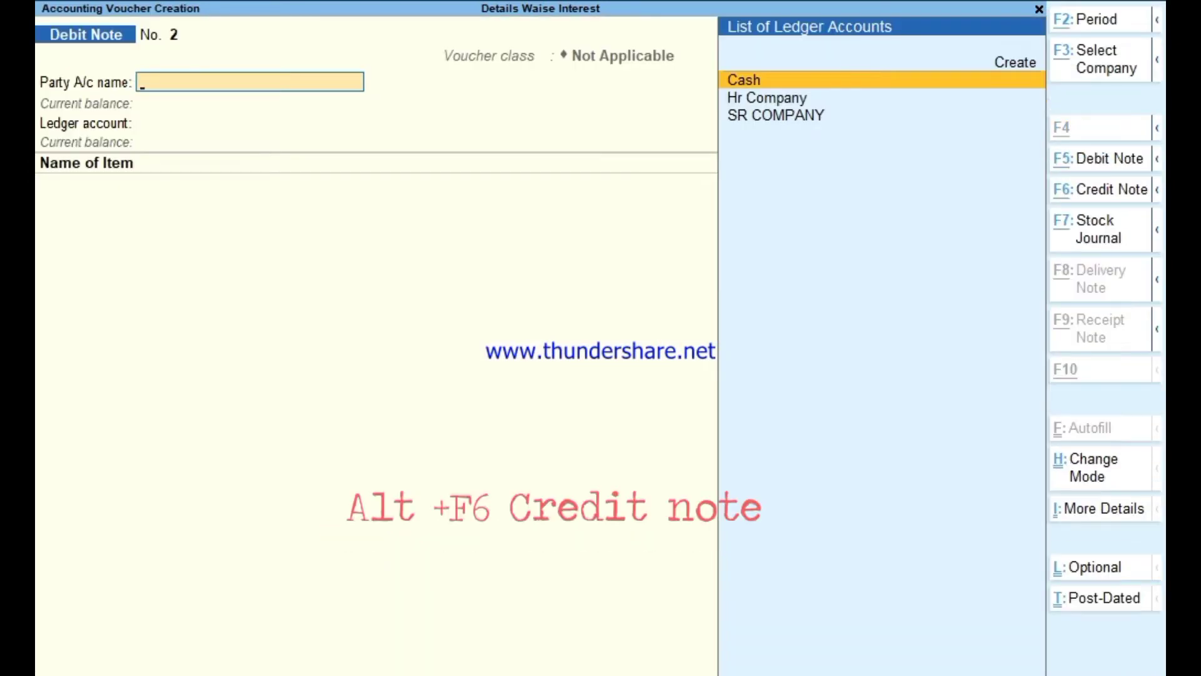
{"action": "key", "text": "alt+F6"}
{"action": "key", "text": "Return"}
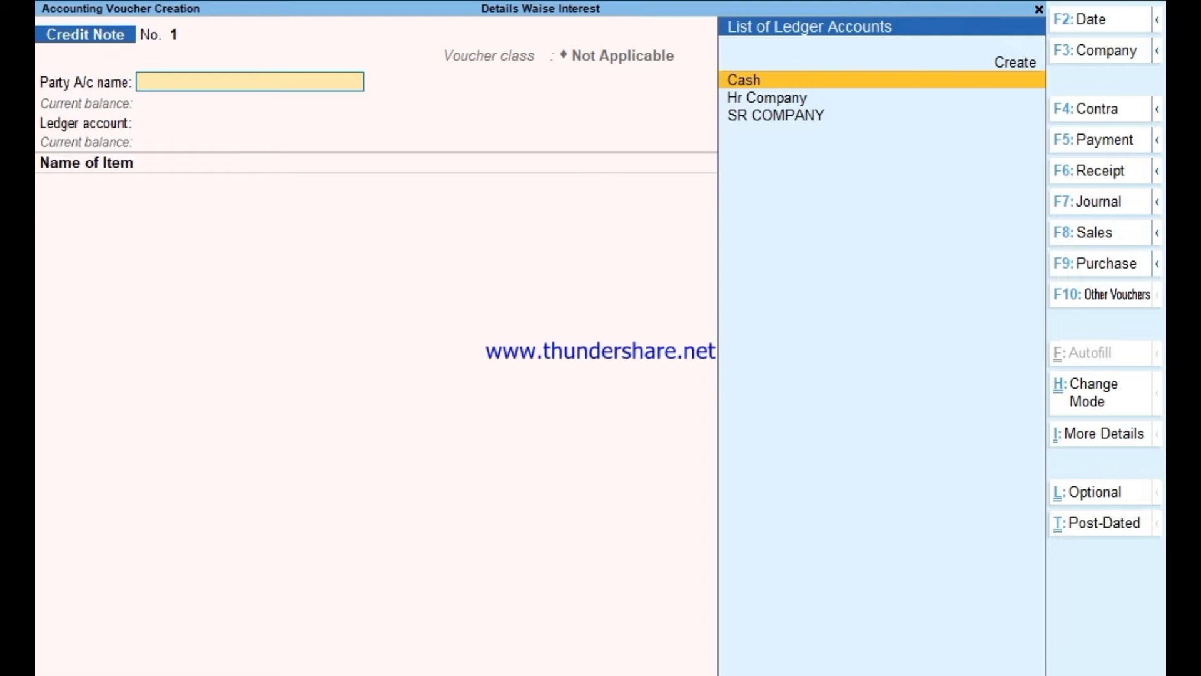
Start a Purchase voucher with the supplier invoice number and date blank and Cash as the party account.
{"action": "key", "text": "F8"}
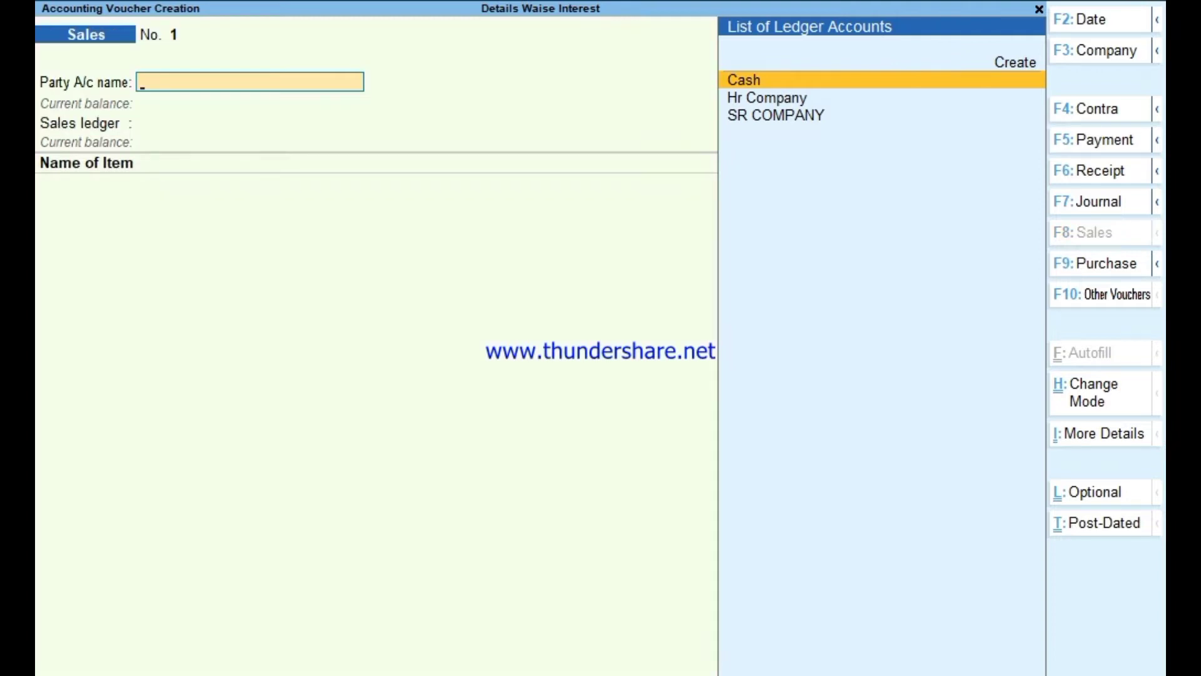
{"action": "key", "text": "F9"}
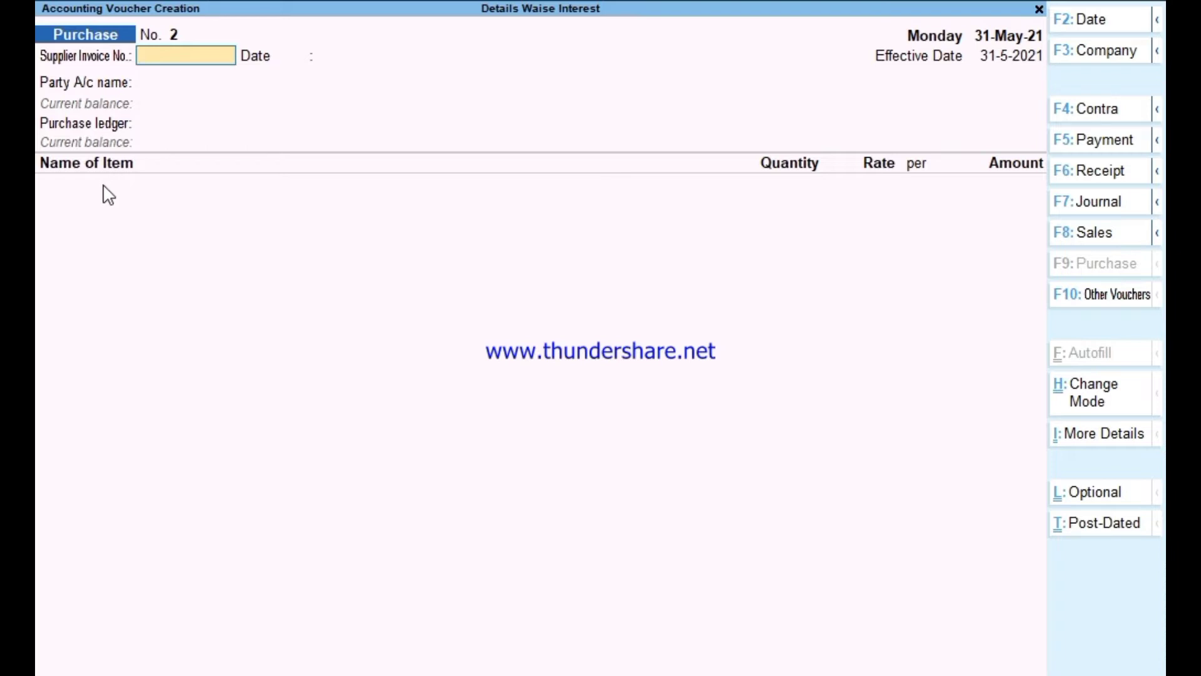
{"action": "key", "text": "Return"}
{"action": "key", "text": "Return"}
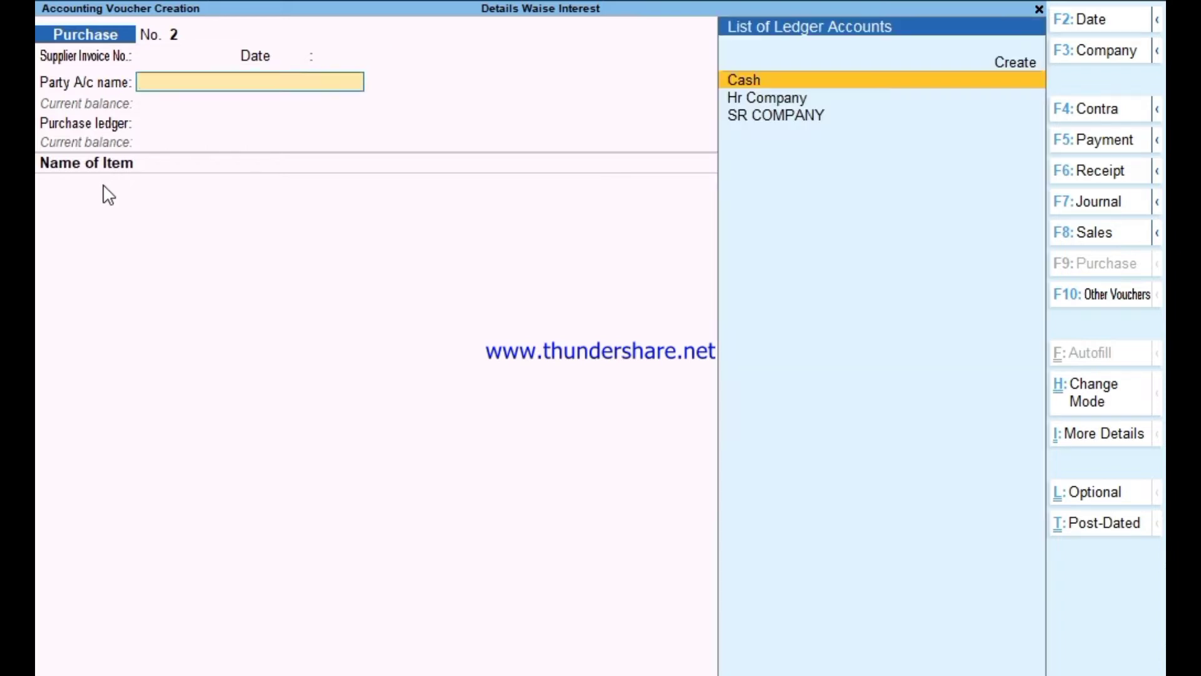
{"action": "key", "text": "Return"}
Leave the receipt and party details at their defaults and choose Purchase as the purchase ledger.
{"action": "key", "text": "Return"}
{"action": "key", "text": "Return"}
{"action": "key", "text": "Return"}
{"action": "key", "text": "Return"}
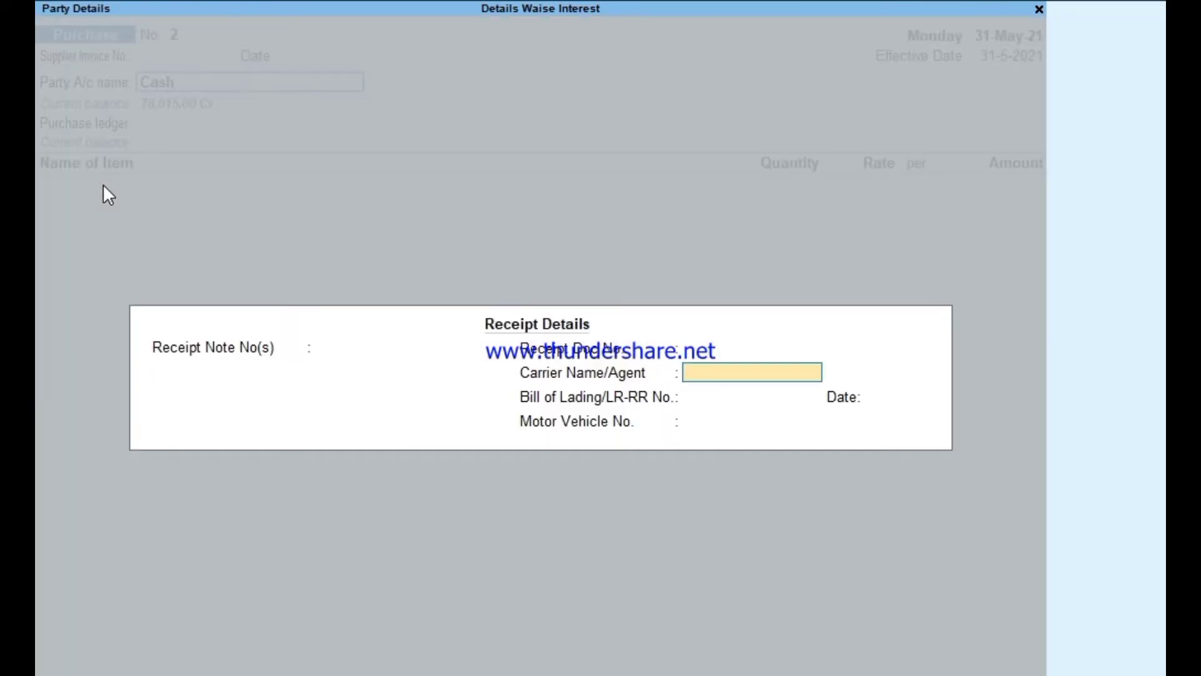
{"action": "key", "text": "Return"}
{"action": "key", "text": "Return"}
{"action": "key", "text": "Return"}
{"action": "key", "text": "Return"}
{"action": "key", "text": "Return"}
{"action": "key", "text": "Return"}
{"action": "key", "text": "Return"}
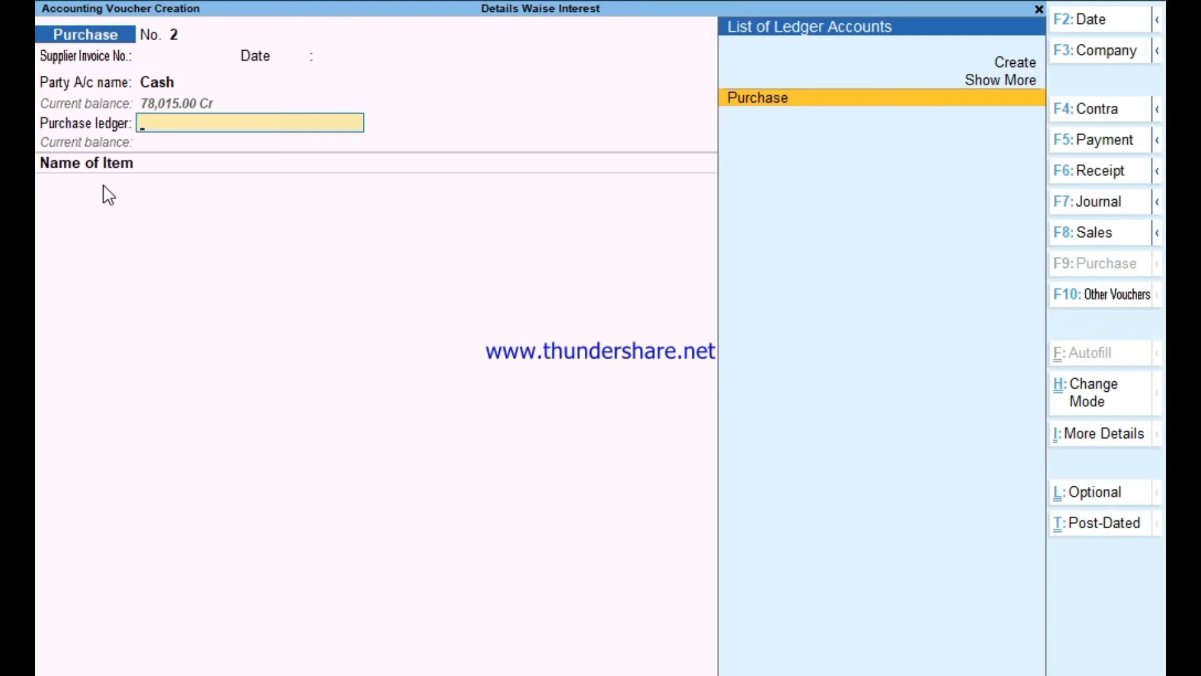
{"action": "key", "text": "Return"}
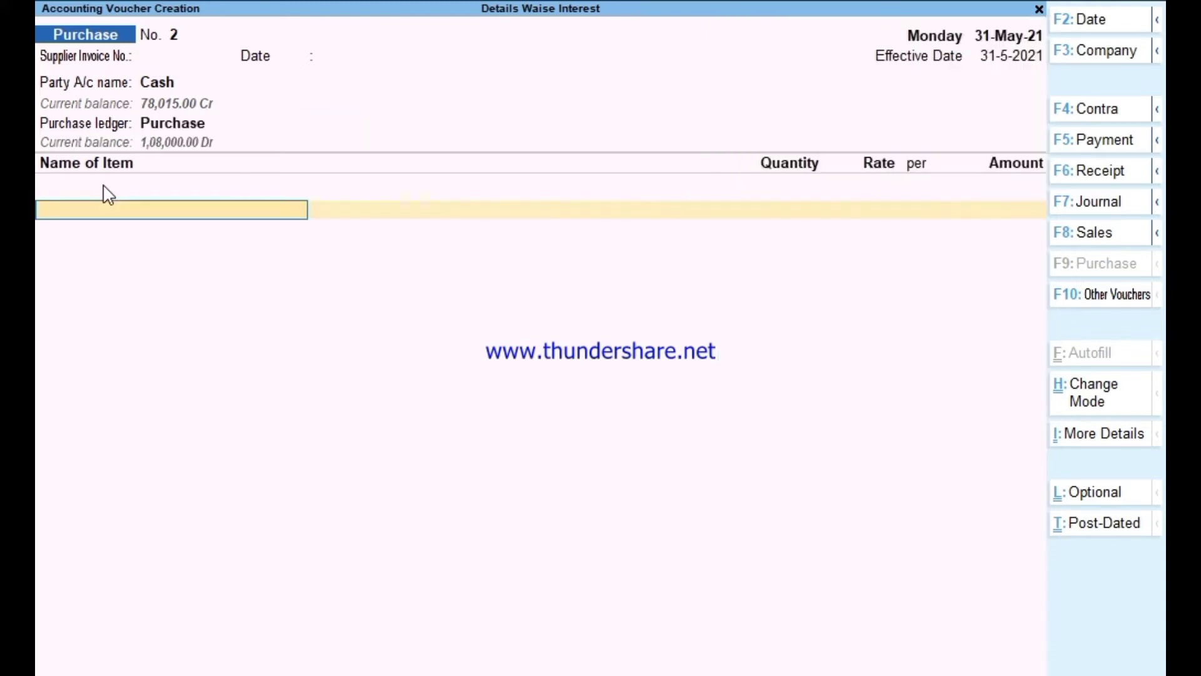
Add 10 nos of Electic Heater at a rate of 2,000.00 and save the Purchase voucher.
{"action": "key", "text": "Down"}
{"action": "key", "text": "Down"}
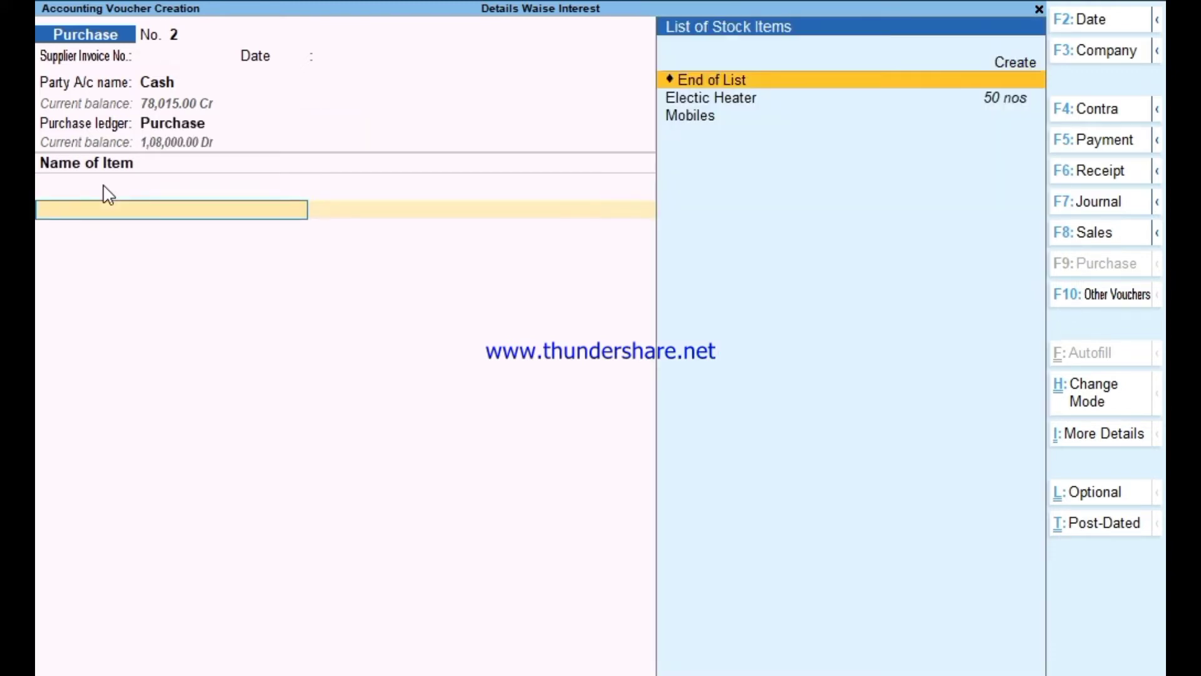
{"action": "key", "text": "Return"}
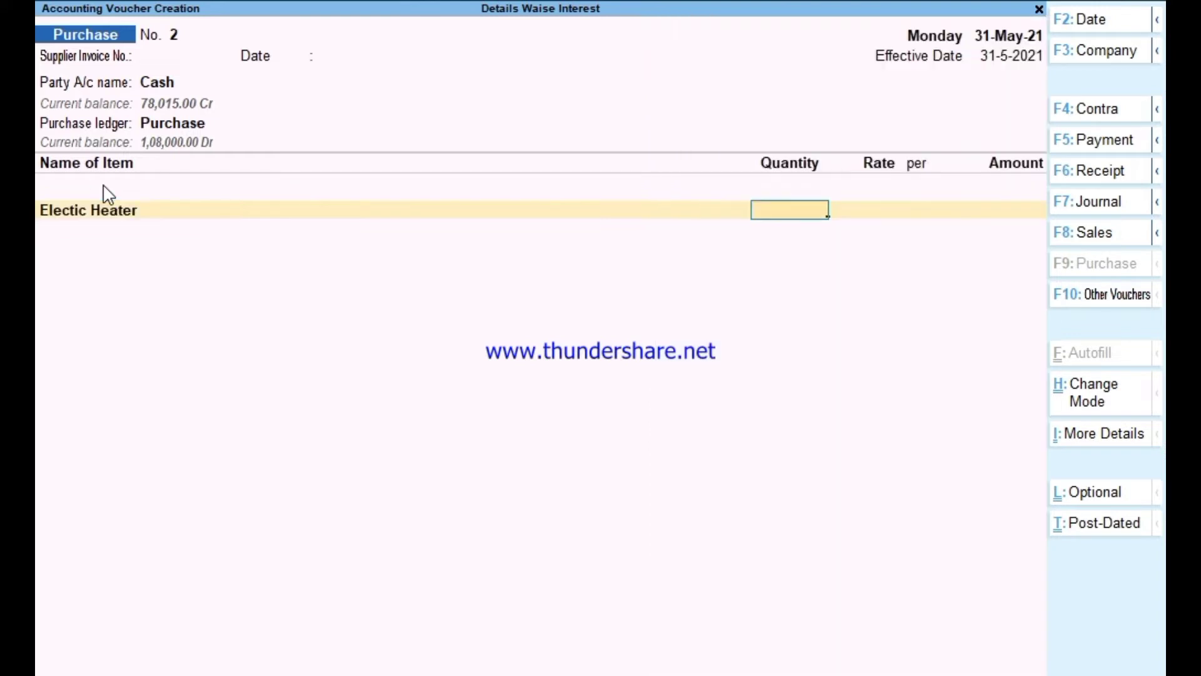
{"action": "type", "text": "10"}
{"action": "key", "text": "Return"}
{"action": "key", "text": "Return"}
{"action": "key", "text": "Return"}
{"action": "key", "text": "Return"}
{"action": "key", "text": "Return"}
{"action": "key", "text": "Return"}
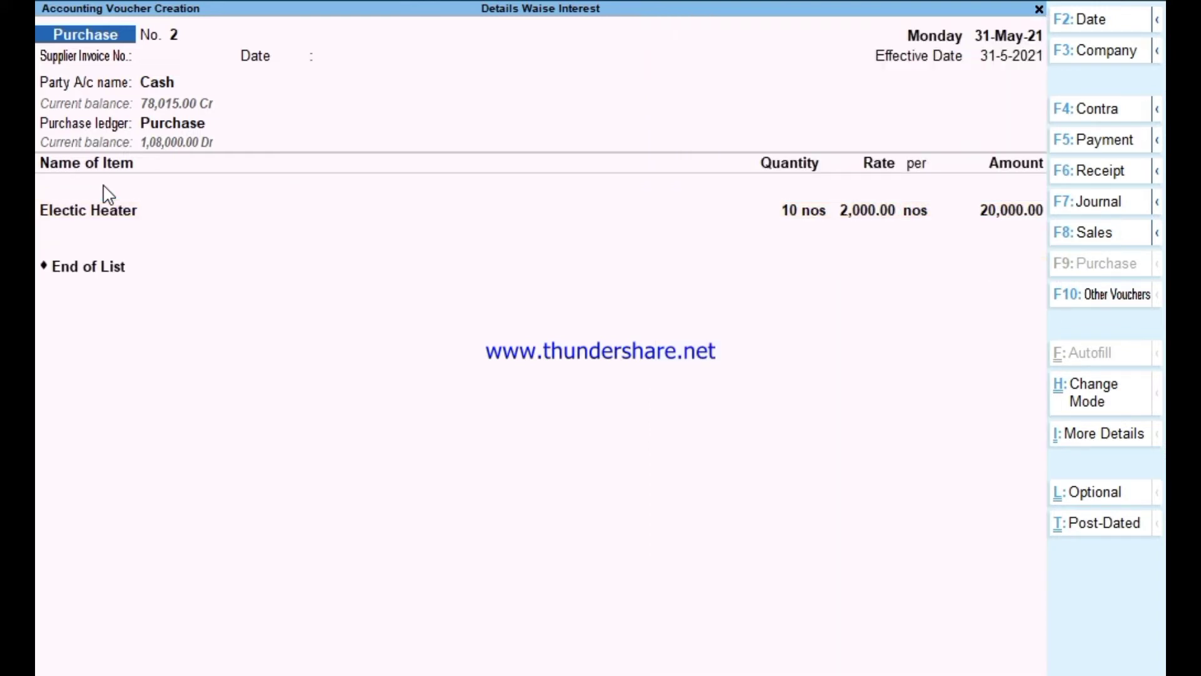
{"action": "key", "text": "Return"}
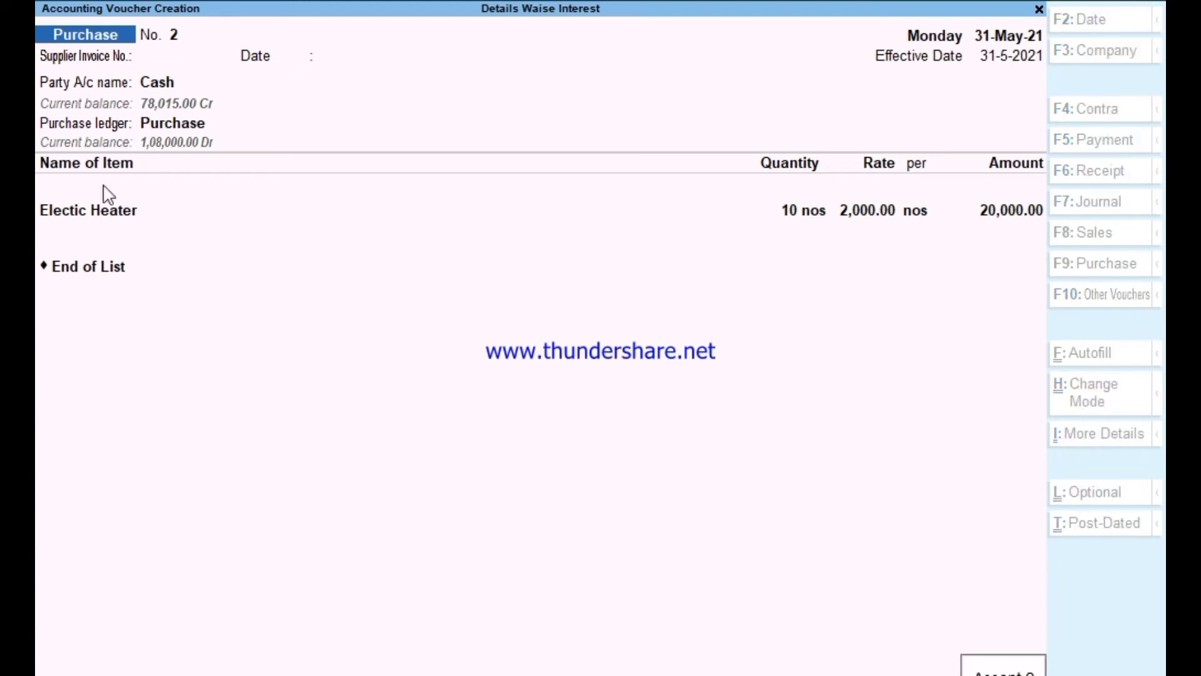
{"action": "key", "text": "Return"}
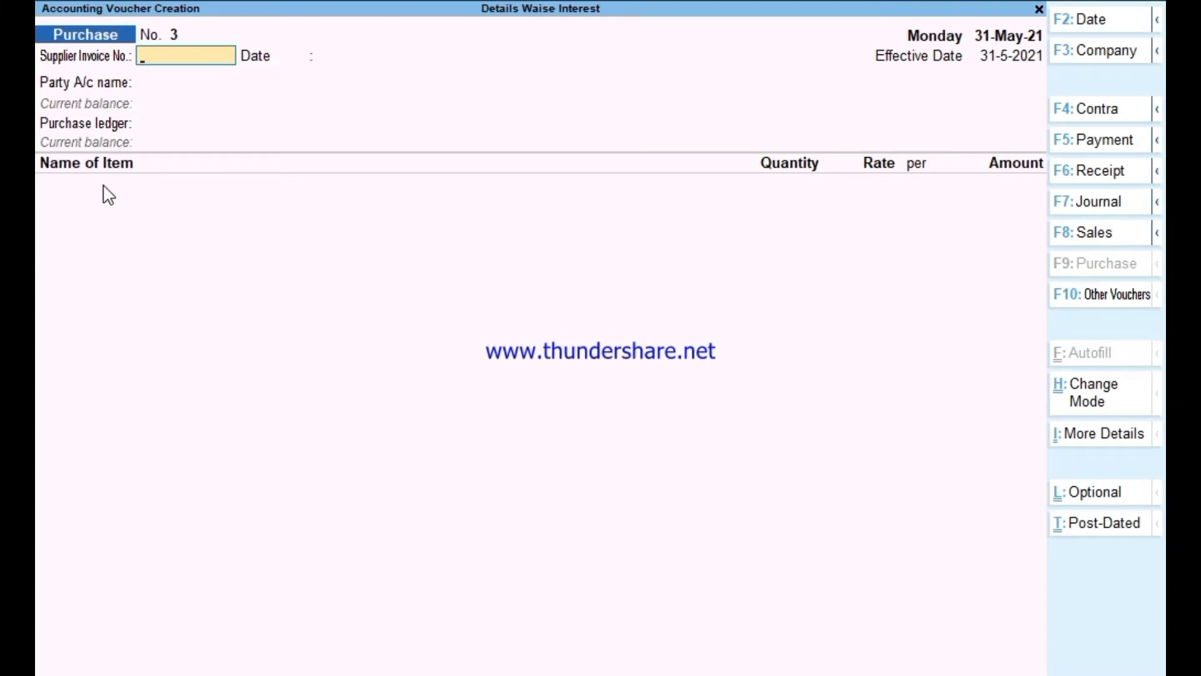
View the Sales and Credit Note entry screens, with Not Applicable as the credit note's class.
{"action": "key", "text": "F8"}
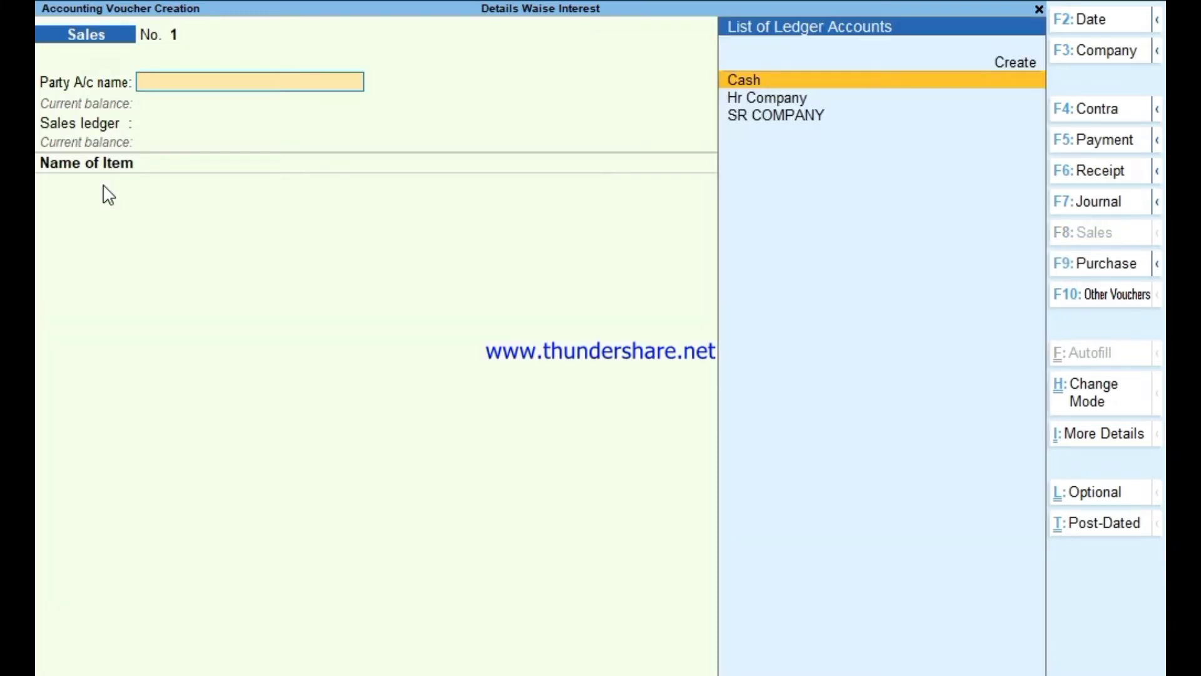
{"action": "key", "text": "ctrl+F8"}
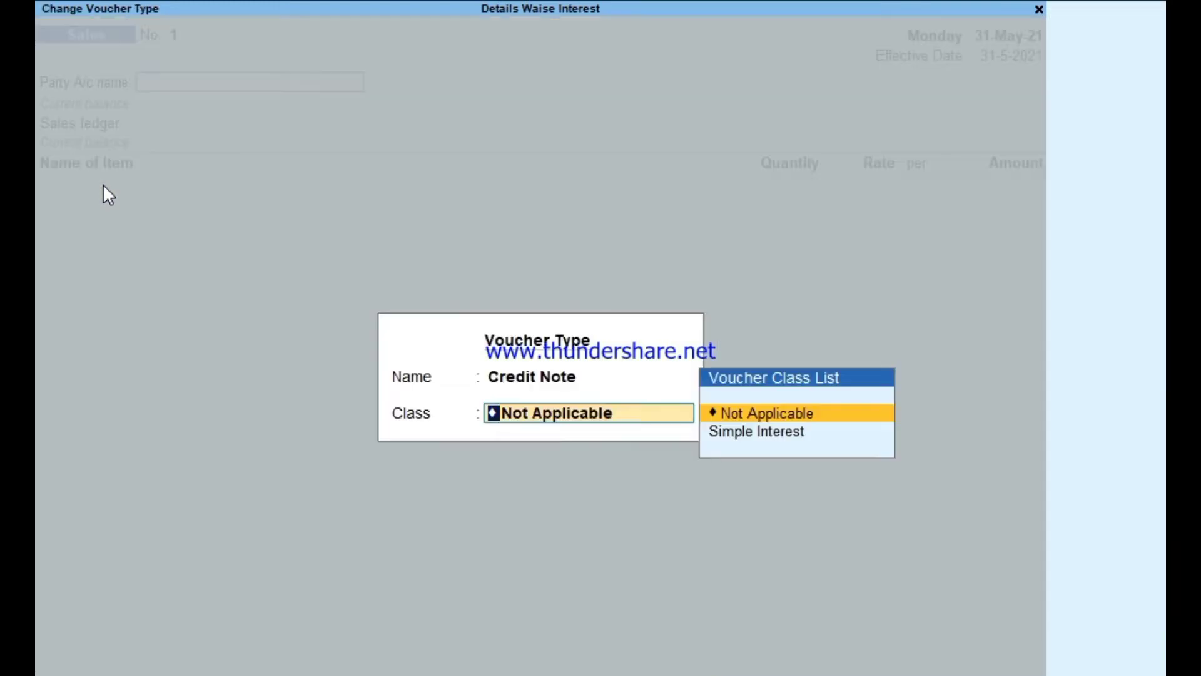
{"action": "key", "text": "Return"}
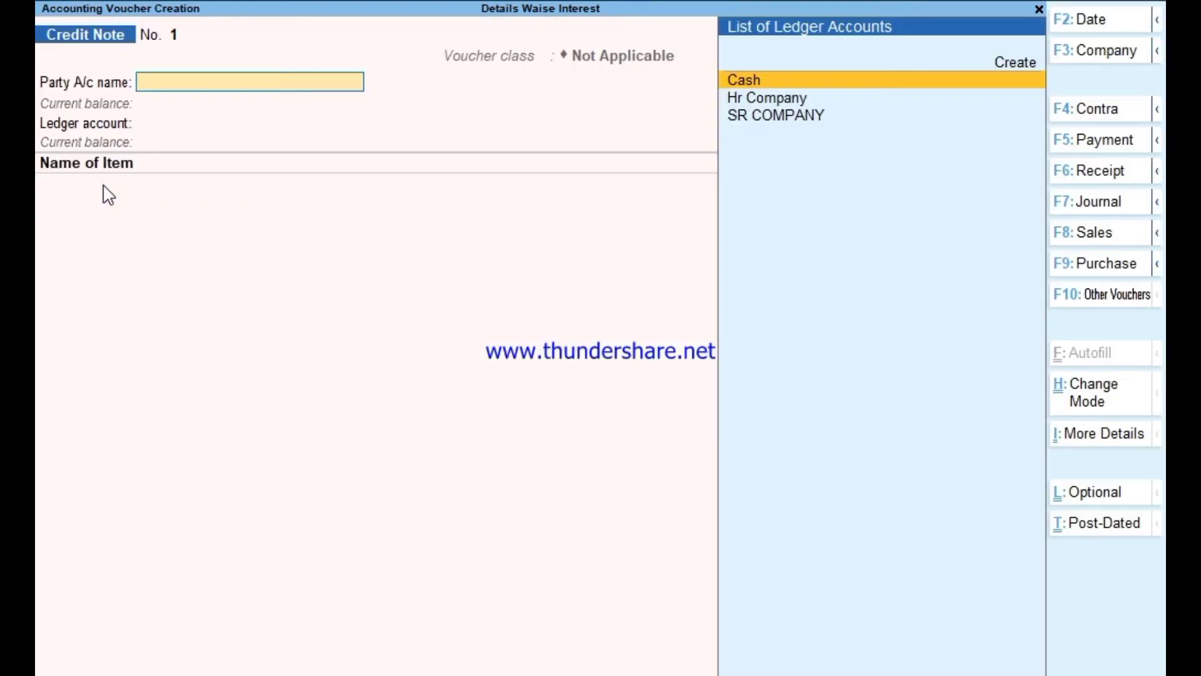
Start a Debit Note with class Not Applicable, Cash as the party account and Purchase as the ledger account, leaving dispatch details blank.
{"action": "key", "text": "alt+F5"}
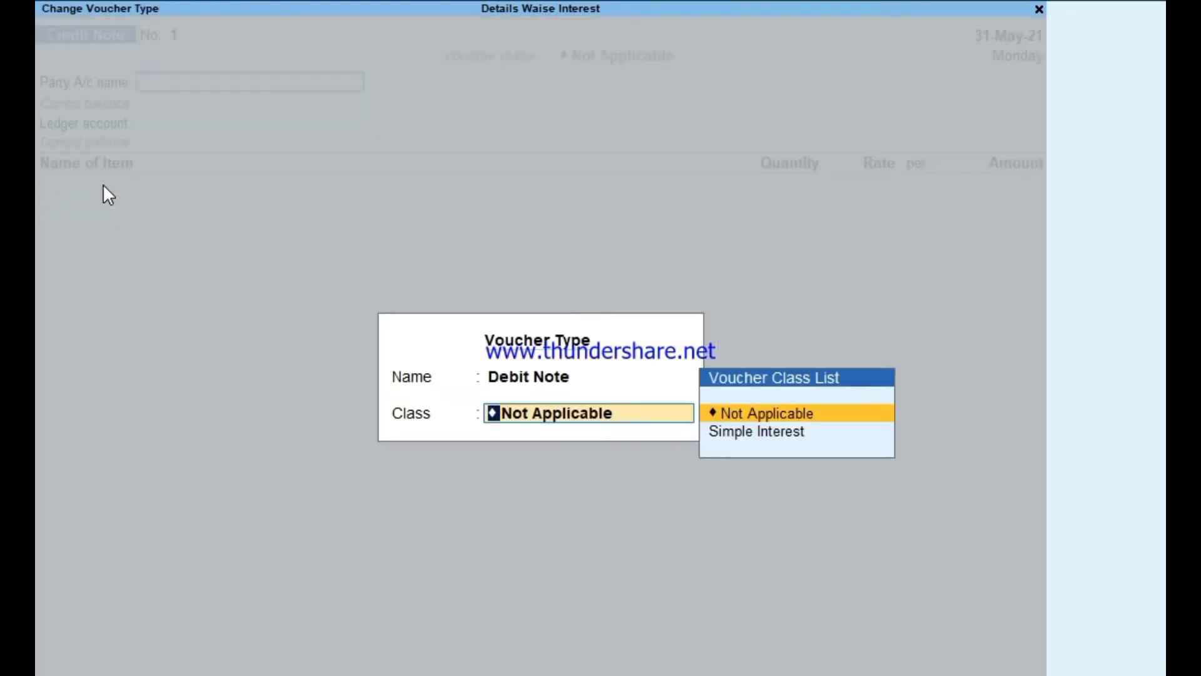
{"action": "key", "text": "Return"}
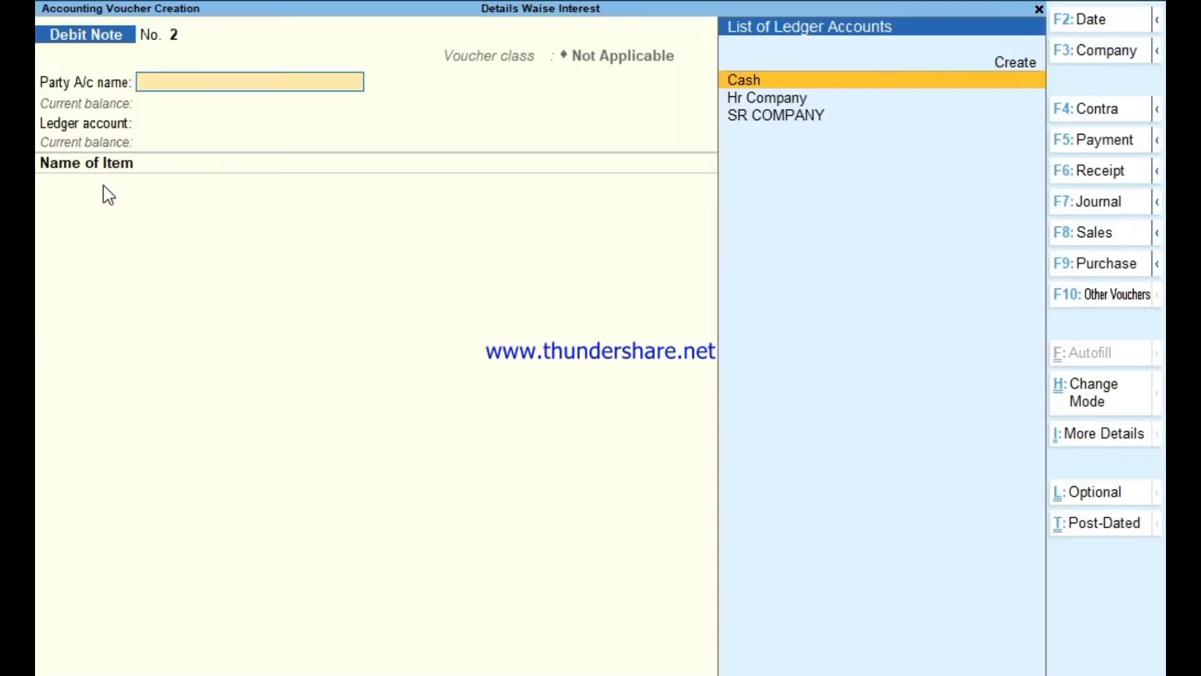
{"action": "key", "text": "Return"}
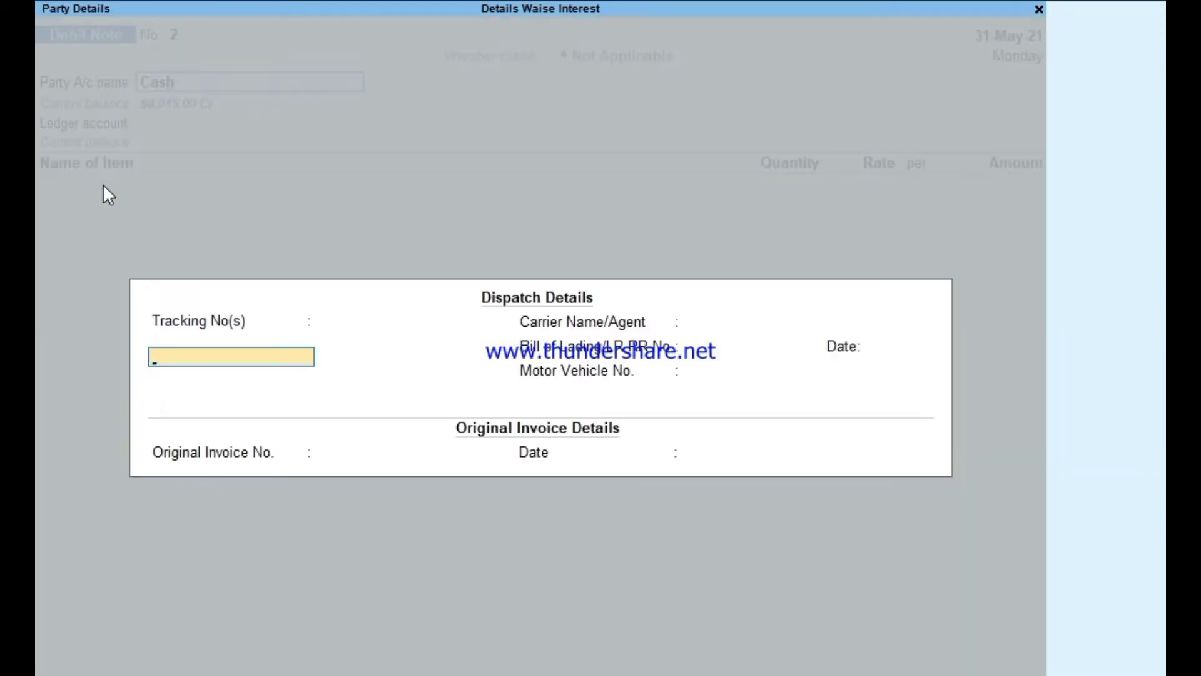
{"action": "key", "text": "ctrl+a"}
{"action": "key", "text": "ctrl+a"}
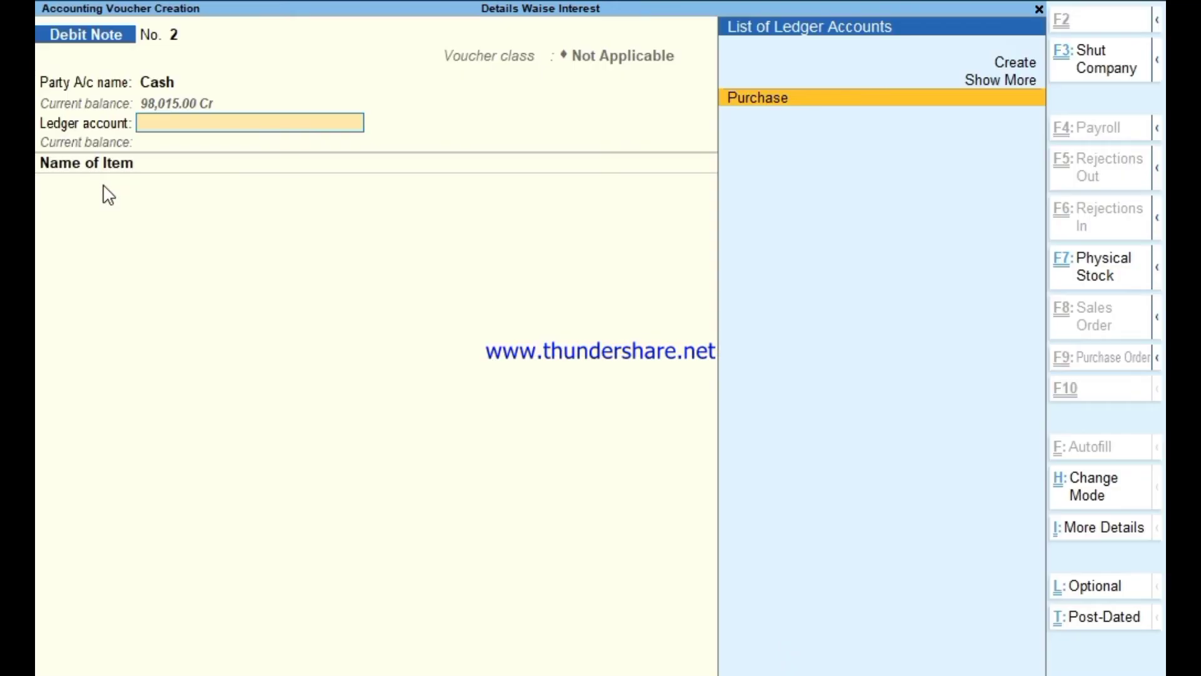
{"action": "key", "text": "Return"}
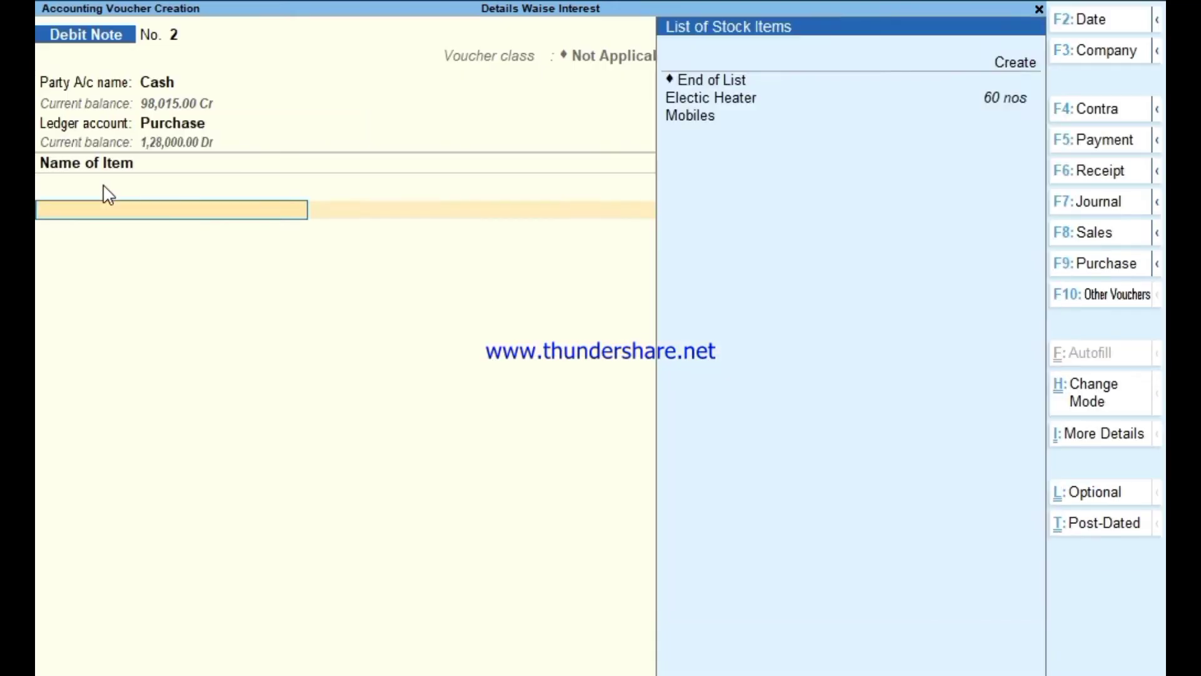
Add 1 nos of Electic Heater at 2,000.00 and save the Debit Note without giving a reason for issue.
{"action": "key", "text": "Down"}
{"action": "key", "text": "Down"}
{"action": "key", "text": "Return"}
{"action": "type", "text": "1"}
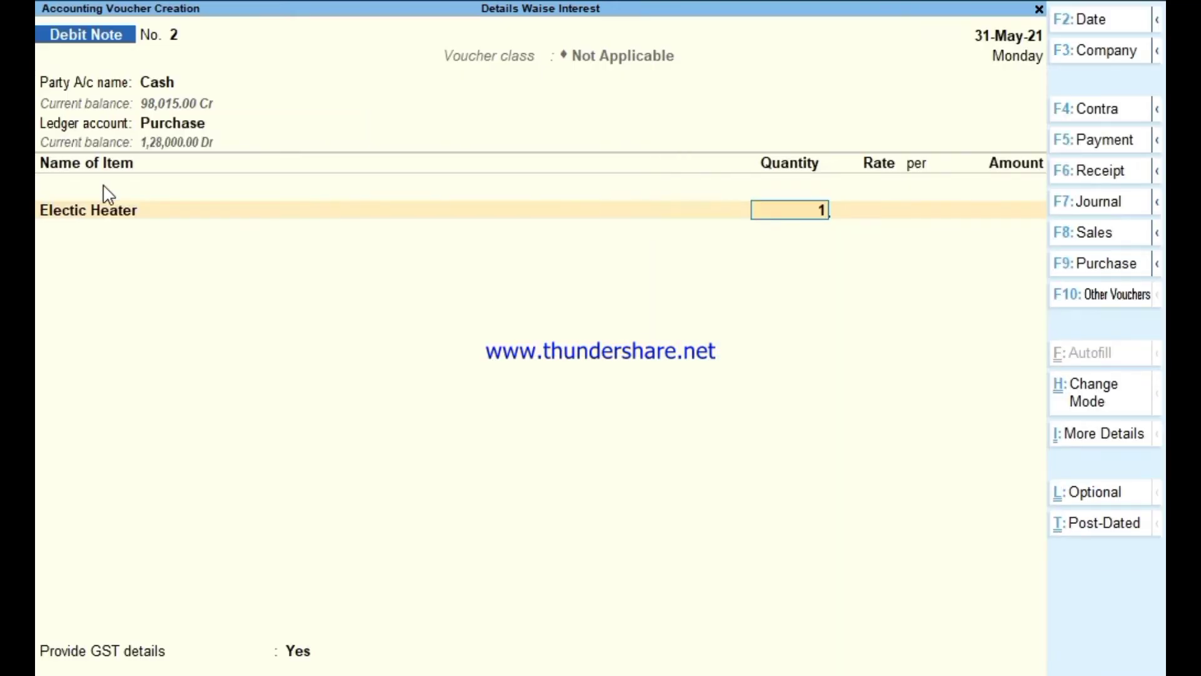
{"action": "key", "text": "Return"}
{"action": "key", "text": "Return"}
{"action": "key", "text": "Return"}
{"action": "key", "text": "Return"}
{"action": "key", "text": "Return"}
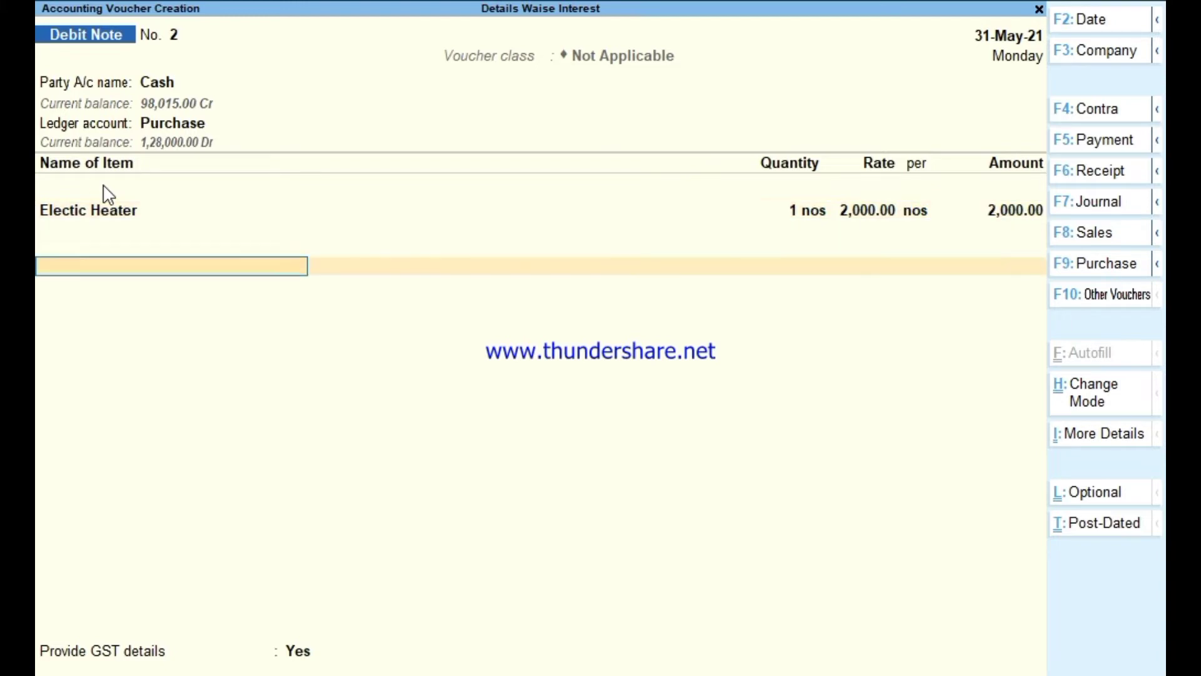
{"action": "key", "text": "Return"}
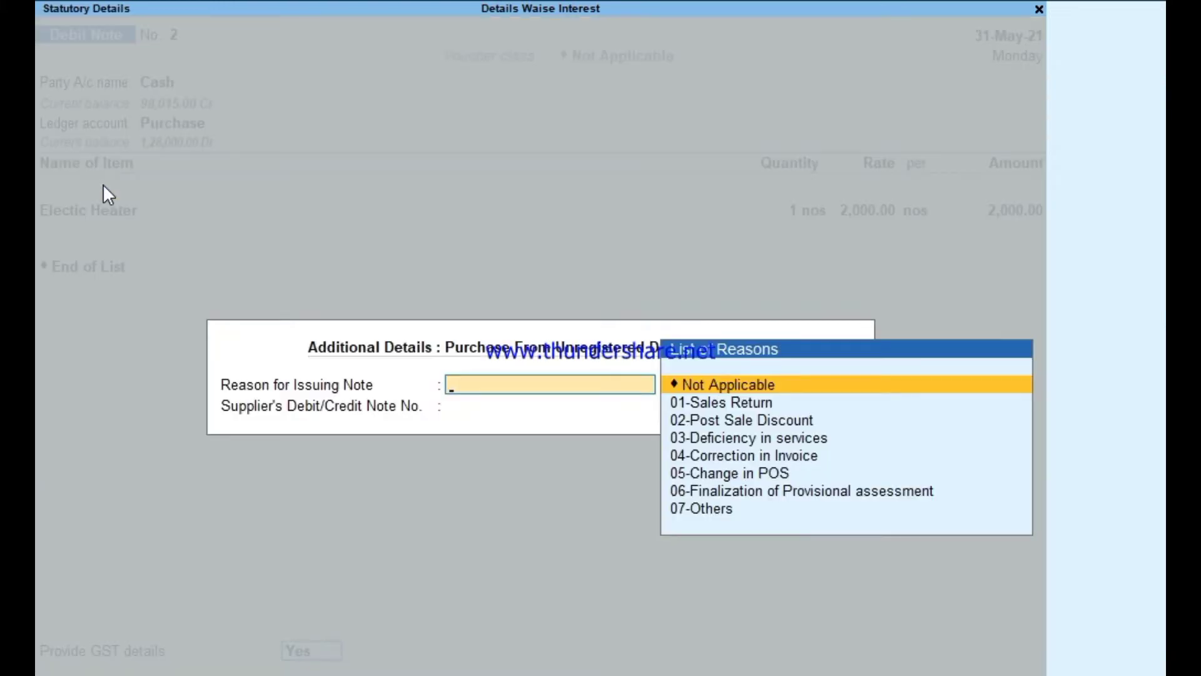
{"action": "key", "text": "Escape"}
{"action": "key", "text": "ctrl+a"}
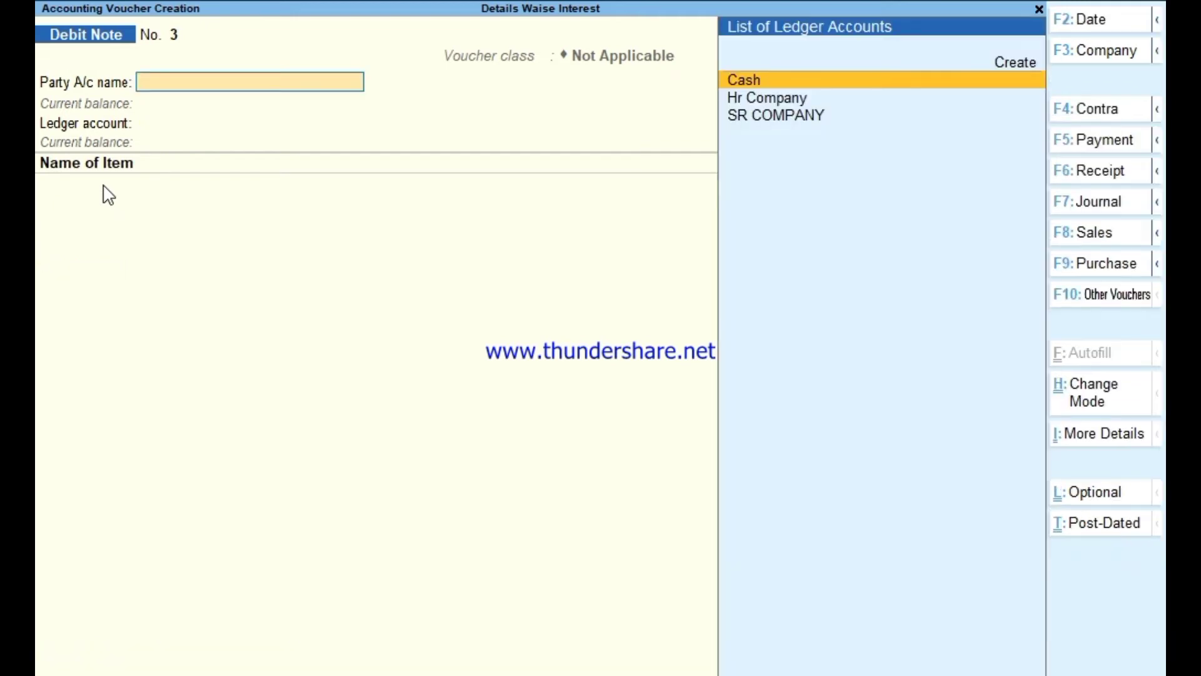
Open a Sales voucher and change its voucher mode to Accounting Invoice.
{"action": "key", "text": "F8"}
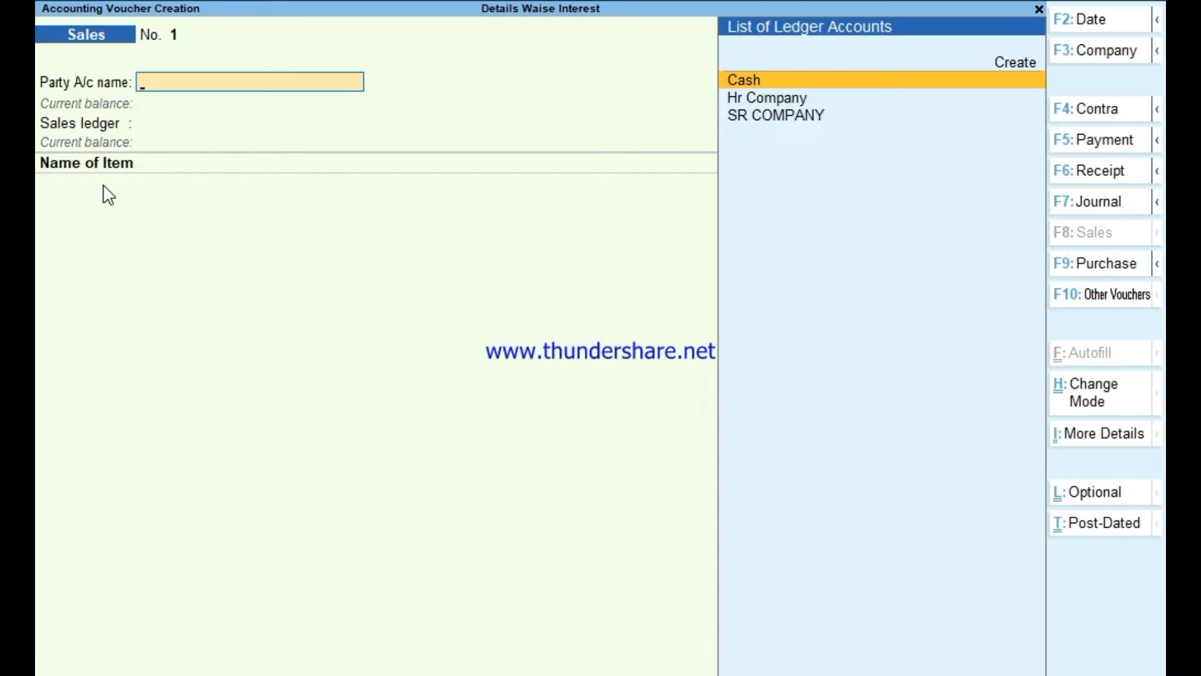
{"action": "key", "text": "ctrl"}
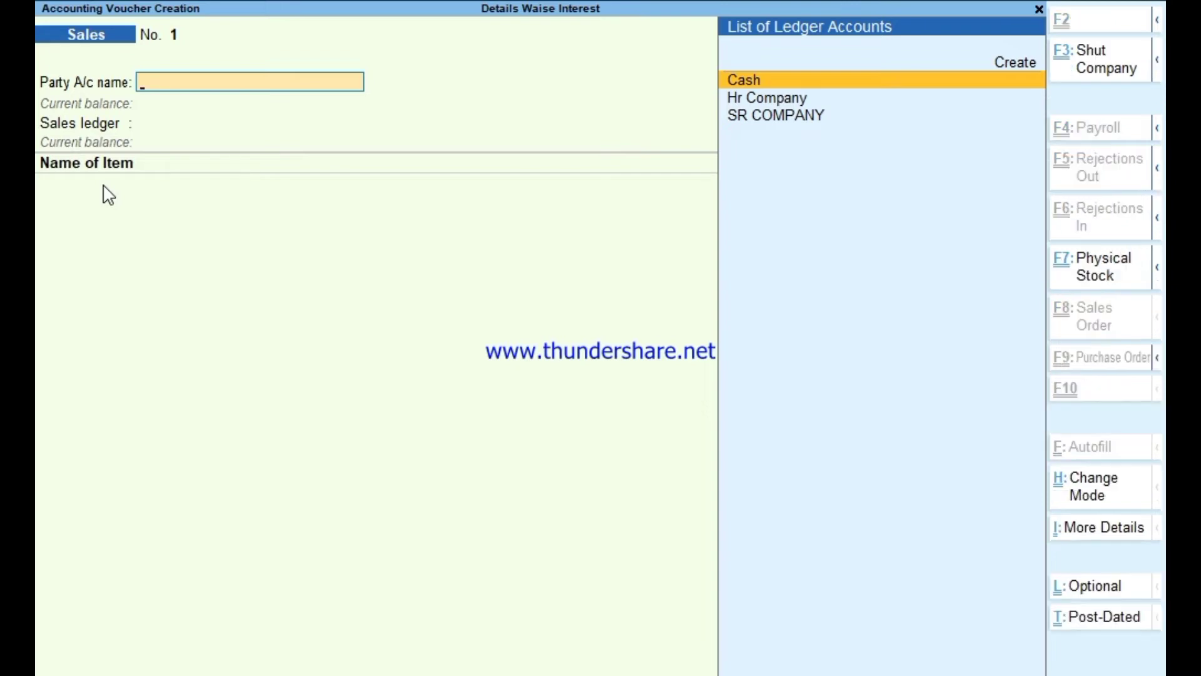
{"action": "key", "text": "ctrl+h"}
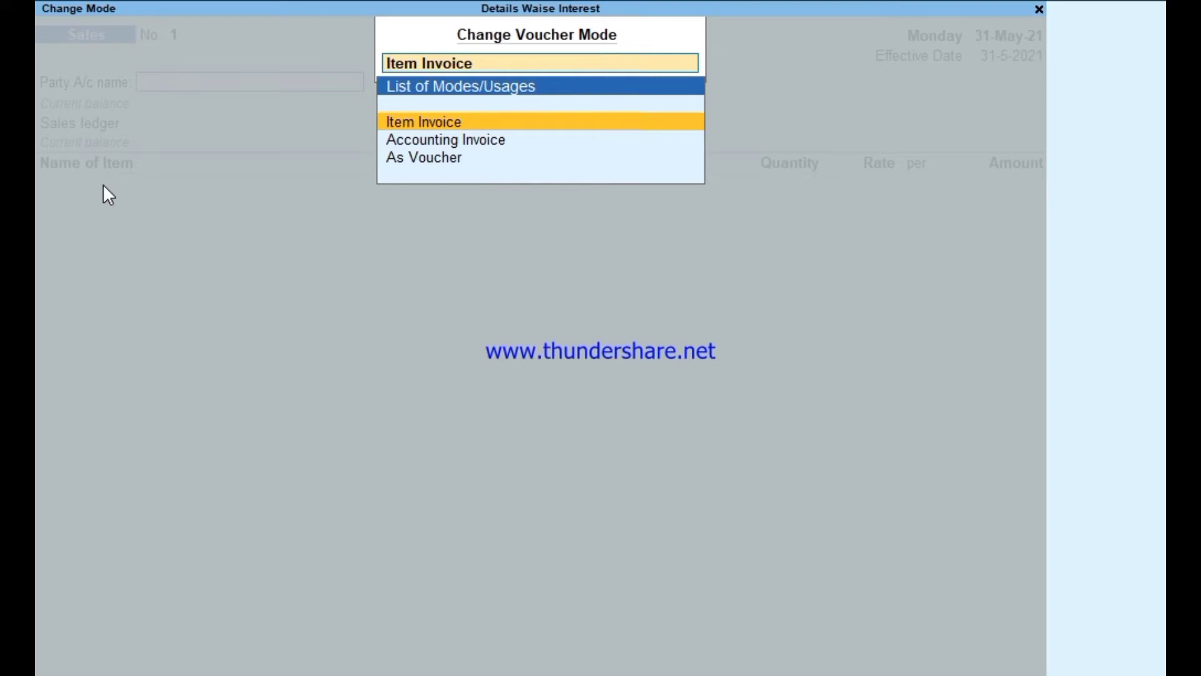
{"action": "key", "text": "Down"}
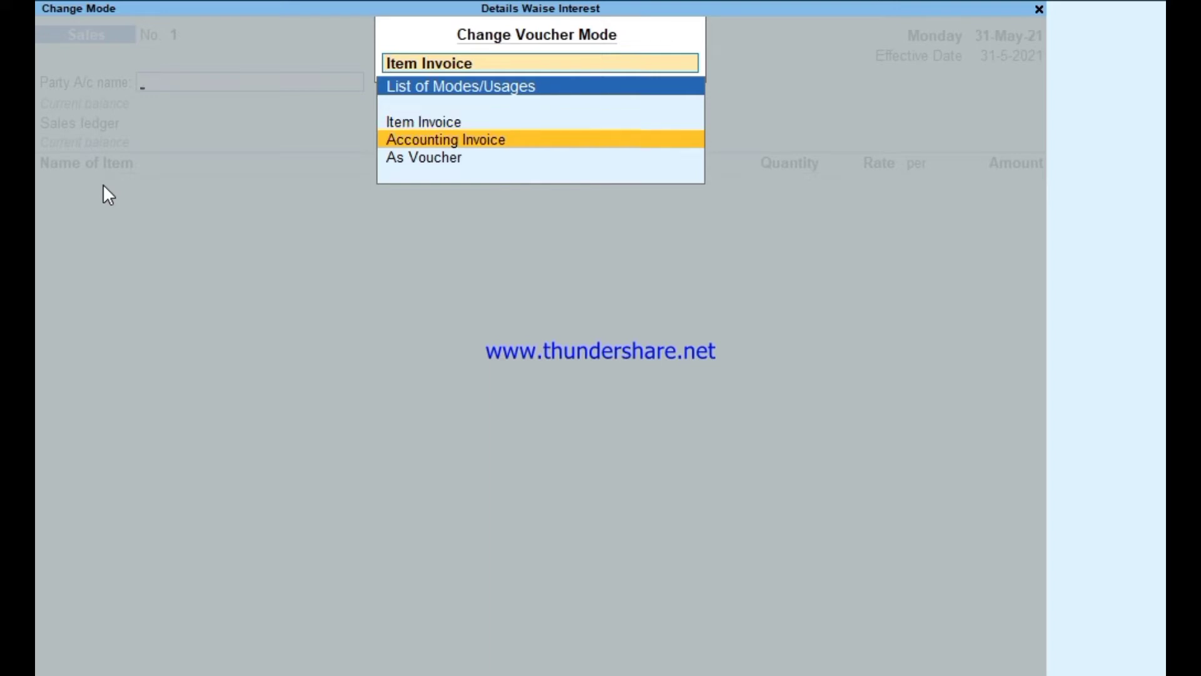
{"action": "key", "text": "Return"}
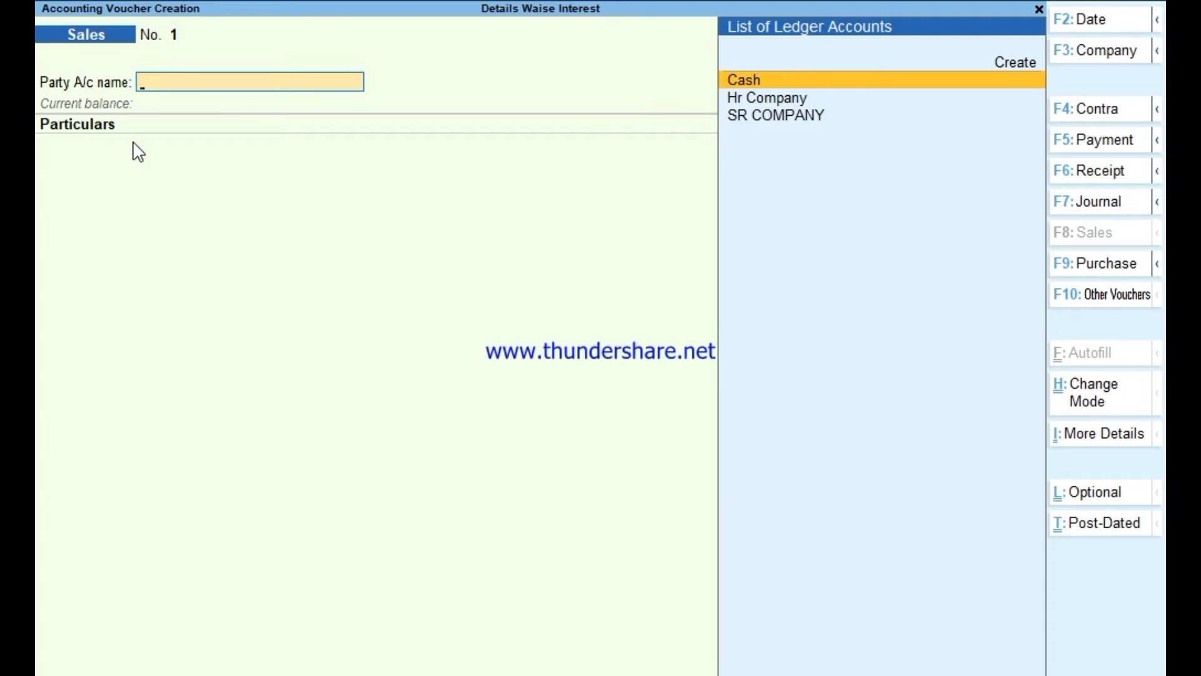
Start a Purchase voucher with Cash as the party account, leaving the supplier invoice number and date blank and accepting the default party details.
{"action": "key", "text": "F9"}
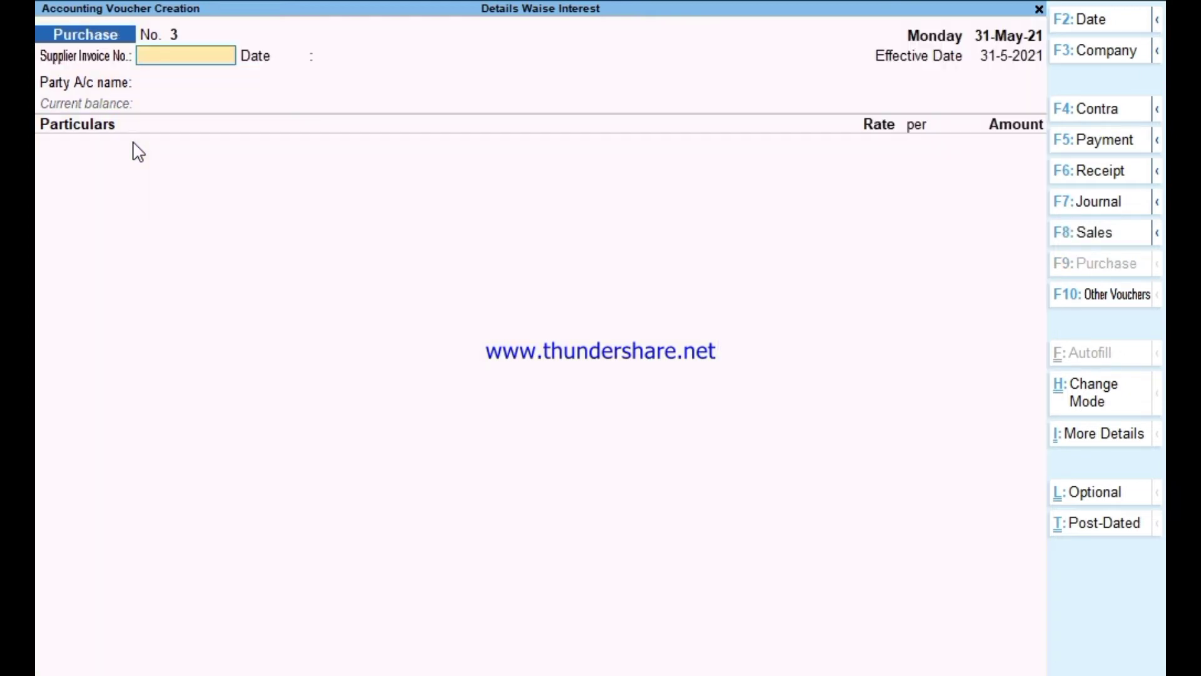
{"action": "key", "text": "Return"}
{"action": "key", "text": "Return"}
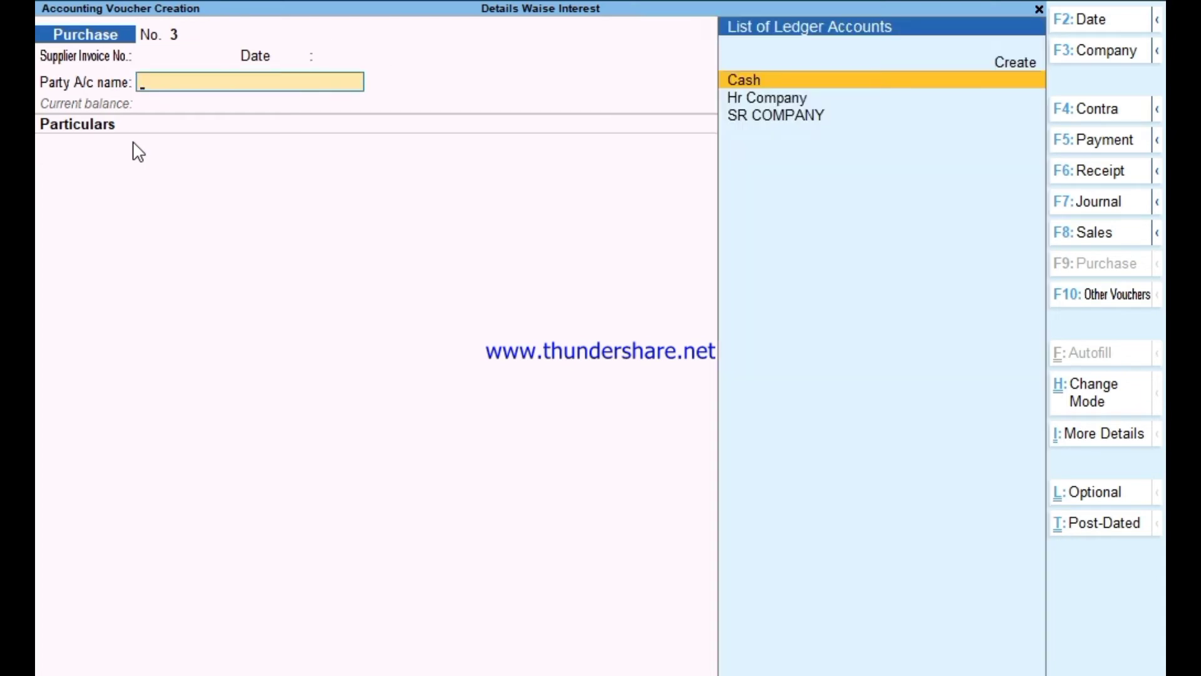
{"action": "key", "text": "Return"}
{"action": "key", "text": "Return"}
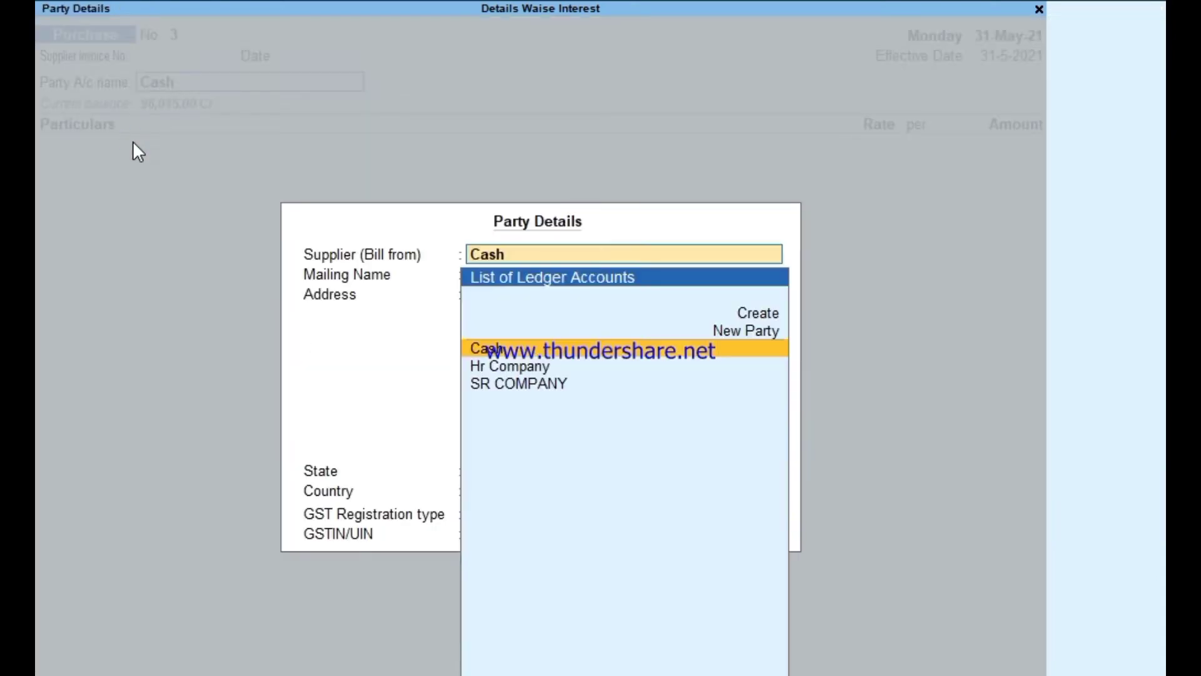
{"action": "key", "text": "ctrl+a"}
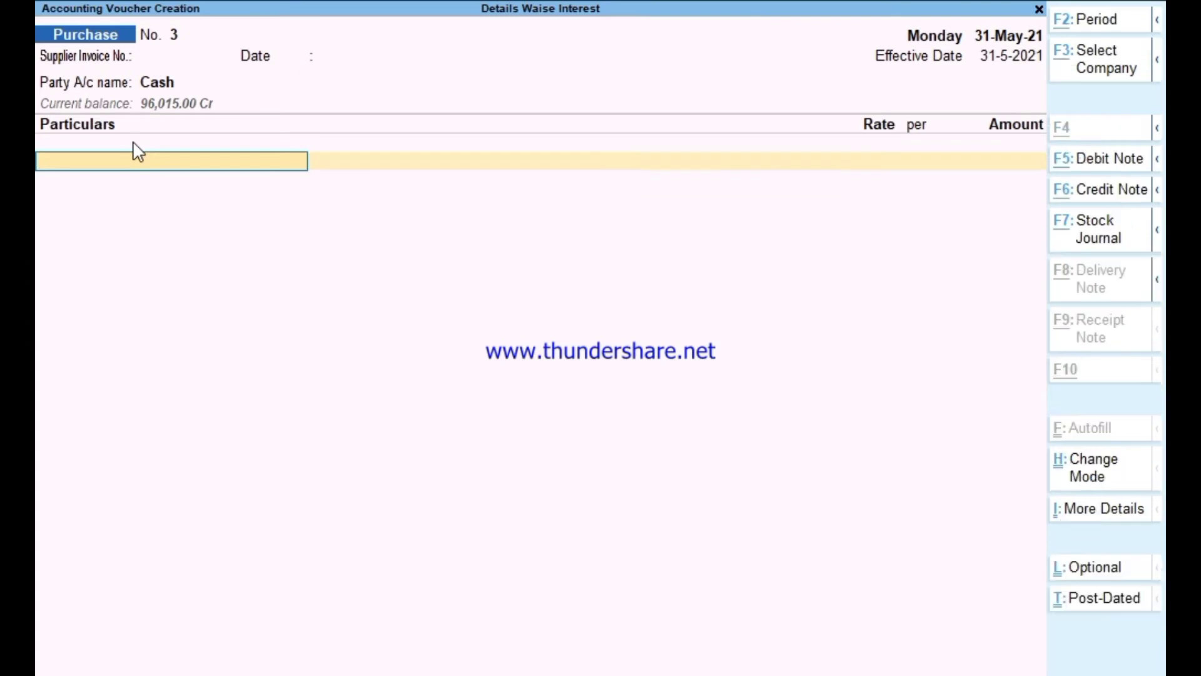
Create a ledger named Google Ads under Indirect Expenses from within the Purchase voucher and save it.
{"action": "key", "text": "alt+c"}
{"action": "type", "text": "Google Ads"}
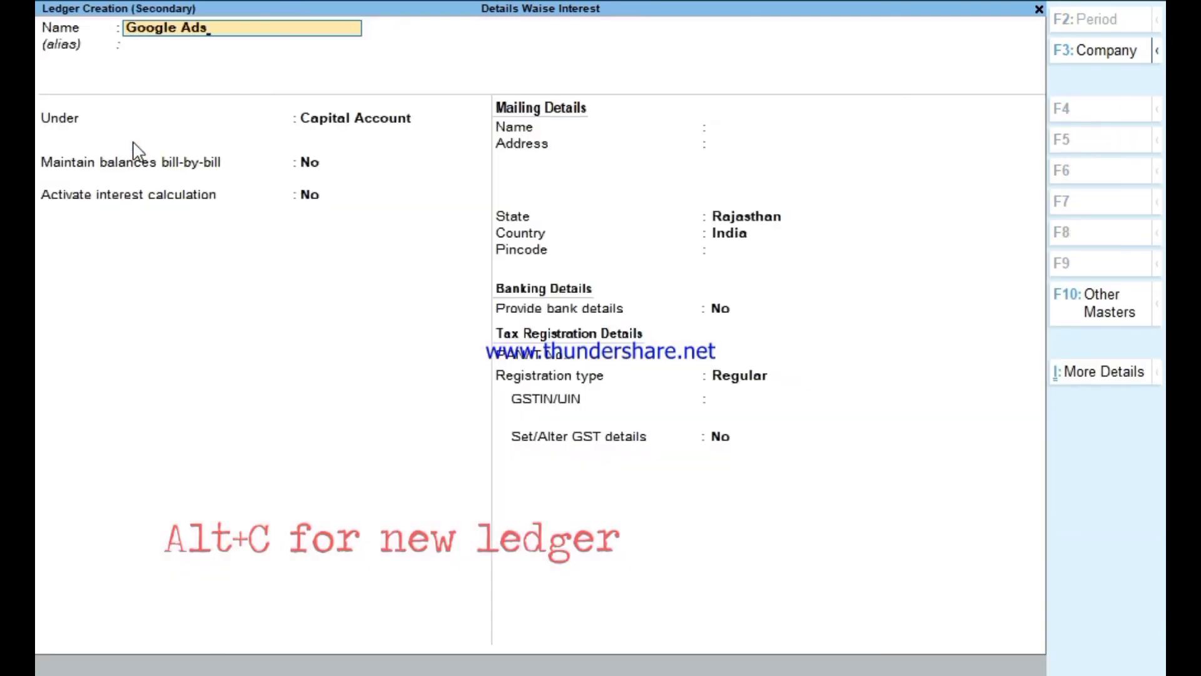
{"action": "key", "text": "Return"}
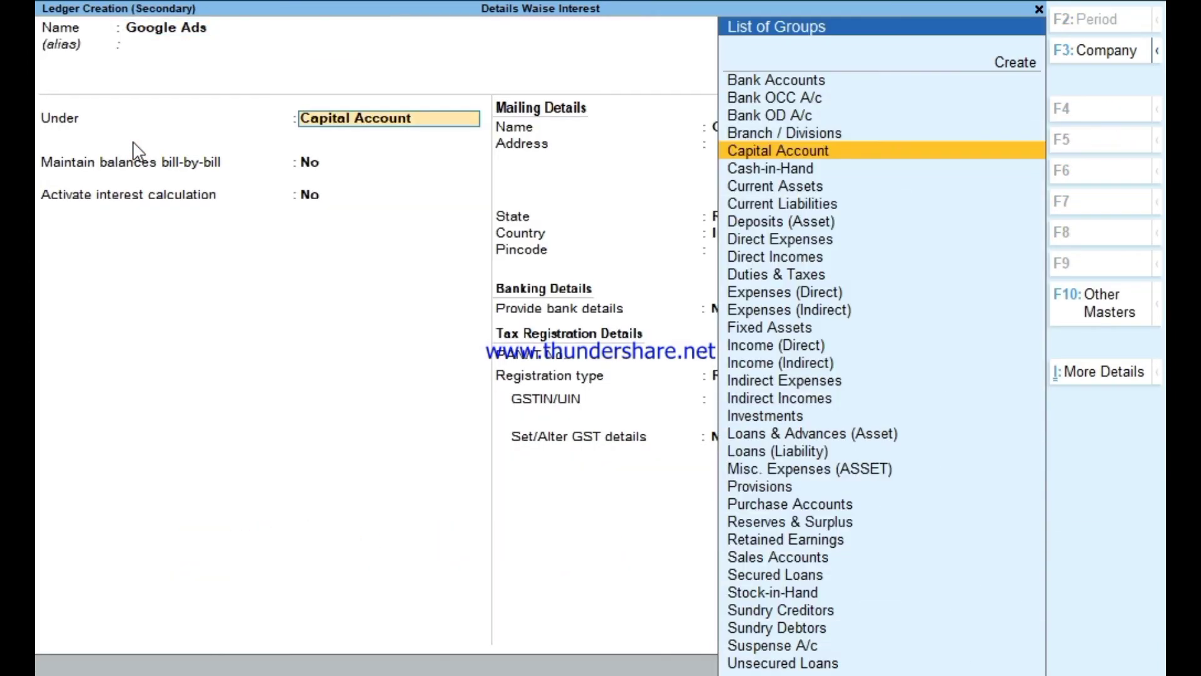
{"action": "type", "text": "In"}
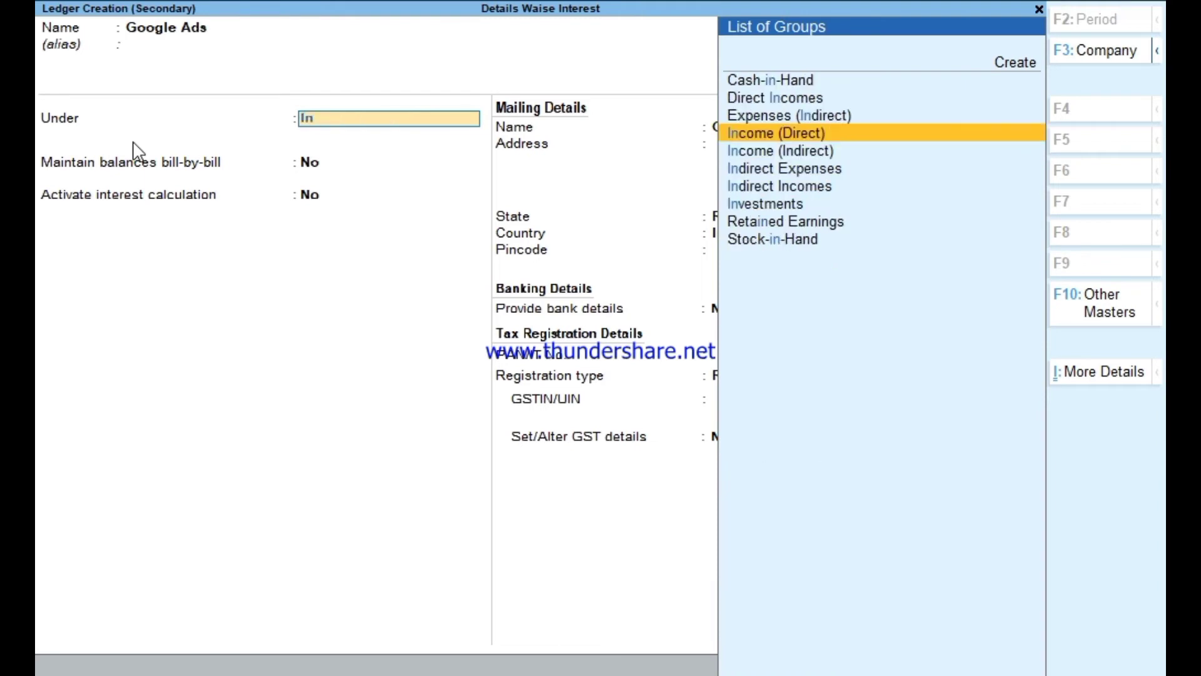
{"action": "key", "text": "Down"}
{"action": "key", "text": "Down"}
{"action": "key", "text": "Return"}
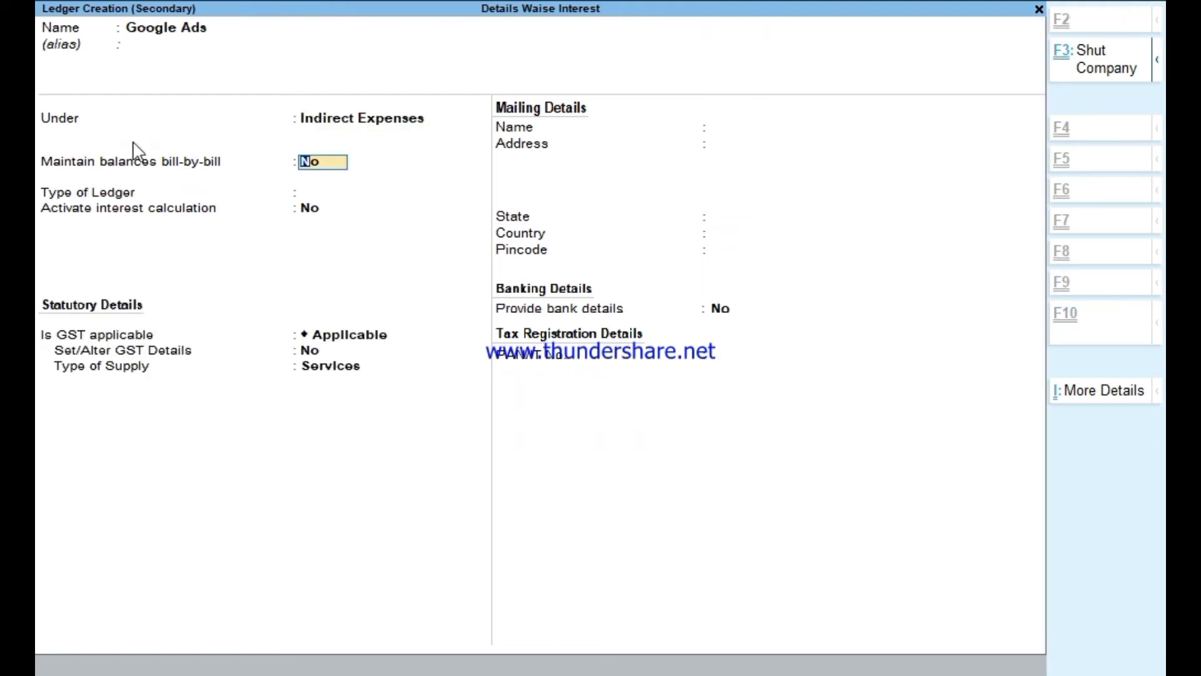
{"action": "key", "text": "ctrl+a"}
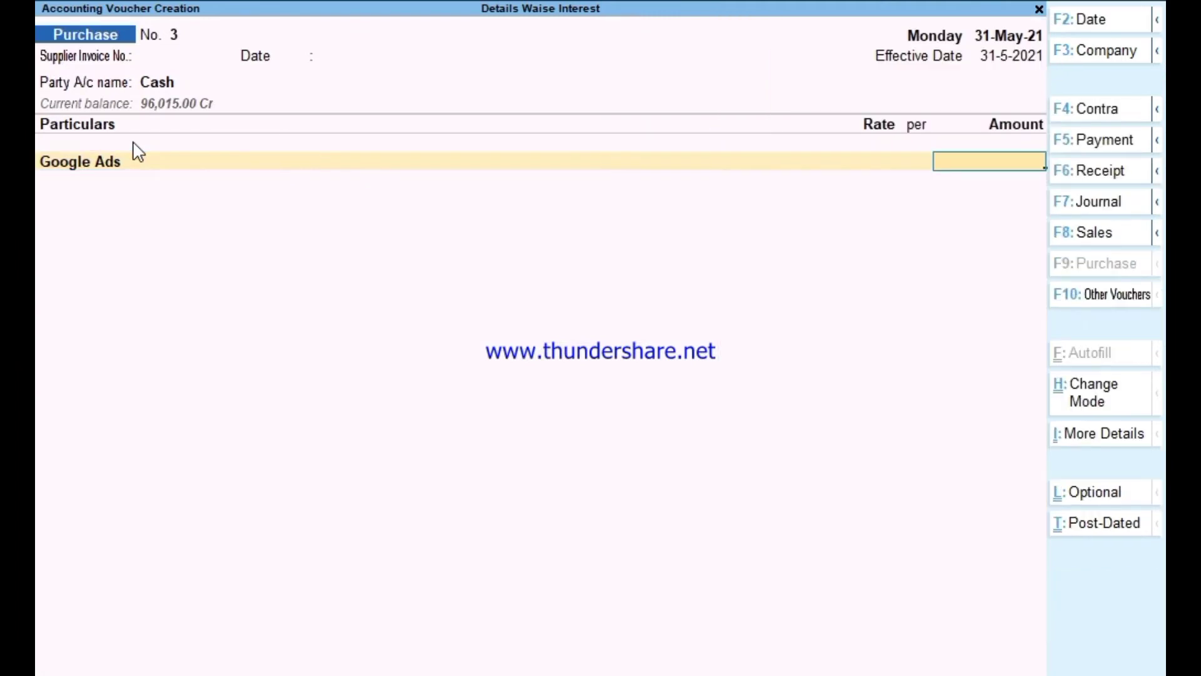
Enter an amount of 15000 for Google Ads and save the Purchase voucher.
{"action": "key", "text": "BackSpace"}
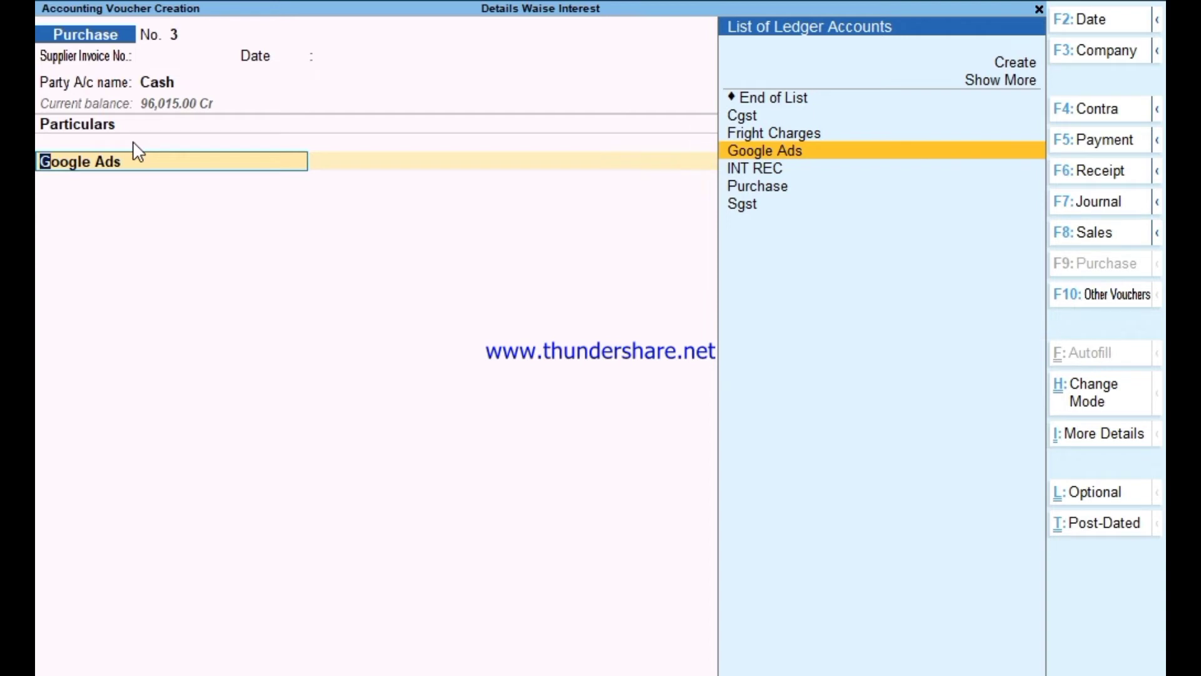
{"action": "key", "text": "Return"}
{"action": "key", "text": "BackSpace"}
{"action": "type", "text": "15000"}
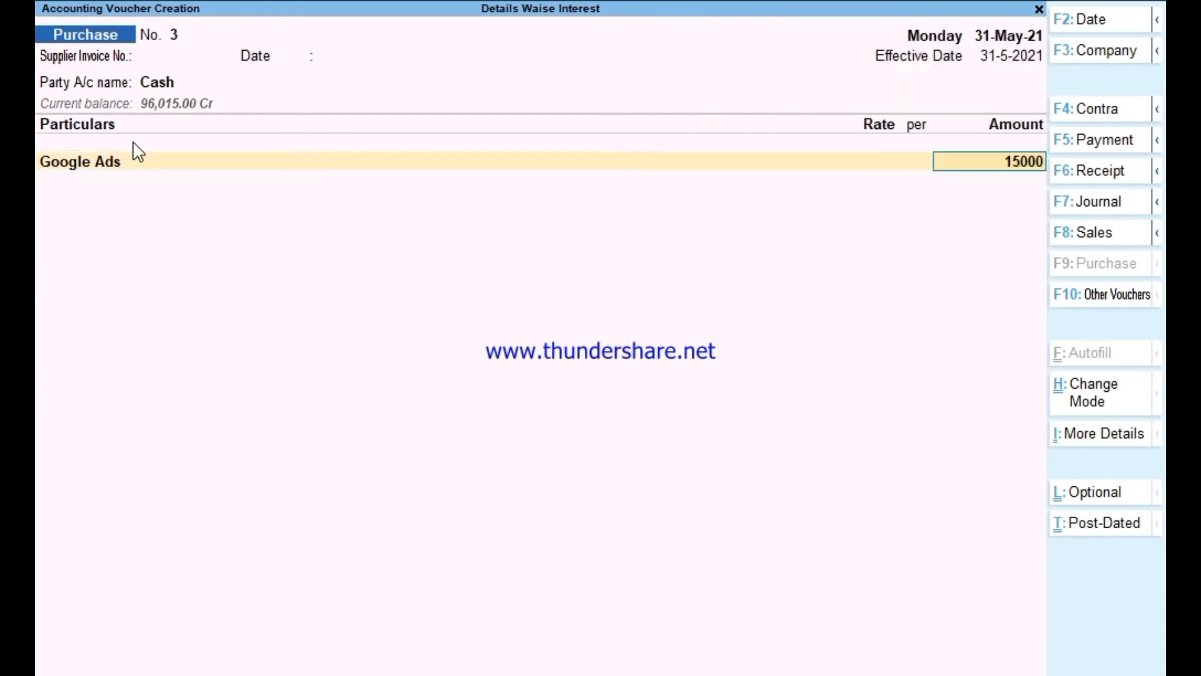
{"action": "key", "text": "Return"}
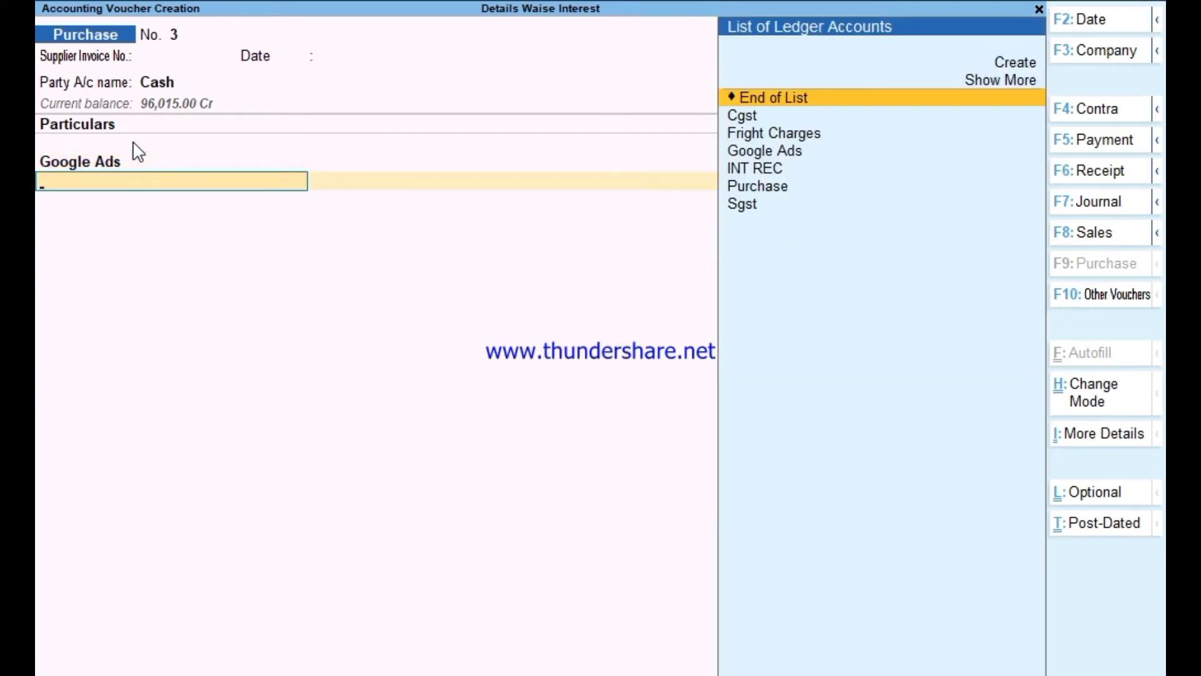
{"action": "key", "text": "Return"}
{"action": "key", "text": "Return"}
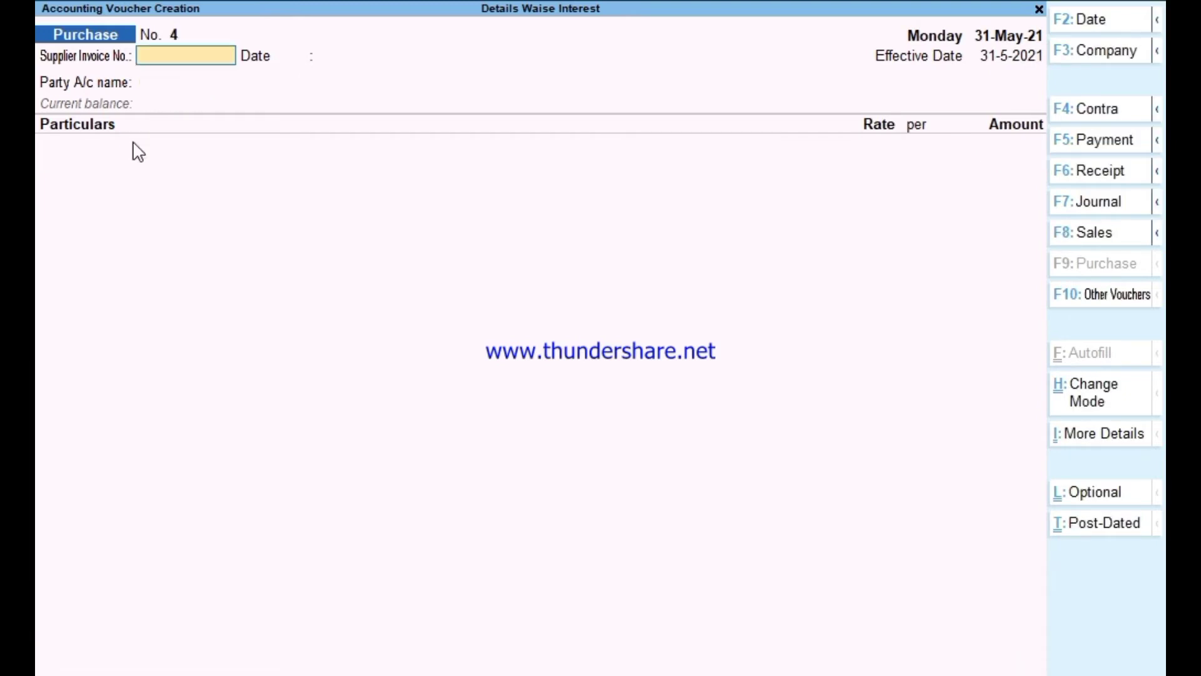
View the Sales, Debit Note and Credit Note entry screens in Accounting Invoice mode, with Not Applicable as the class of both notes.
{"action": "key", "text": "F8"}
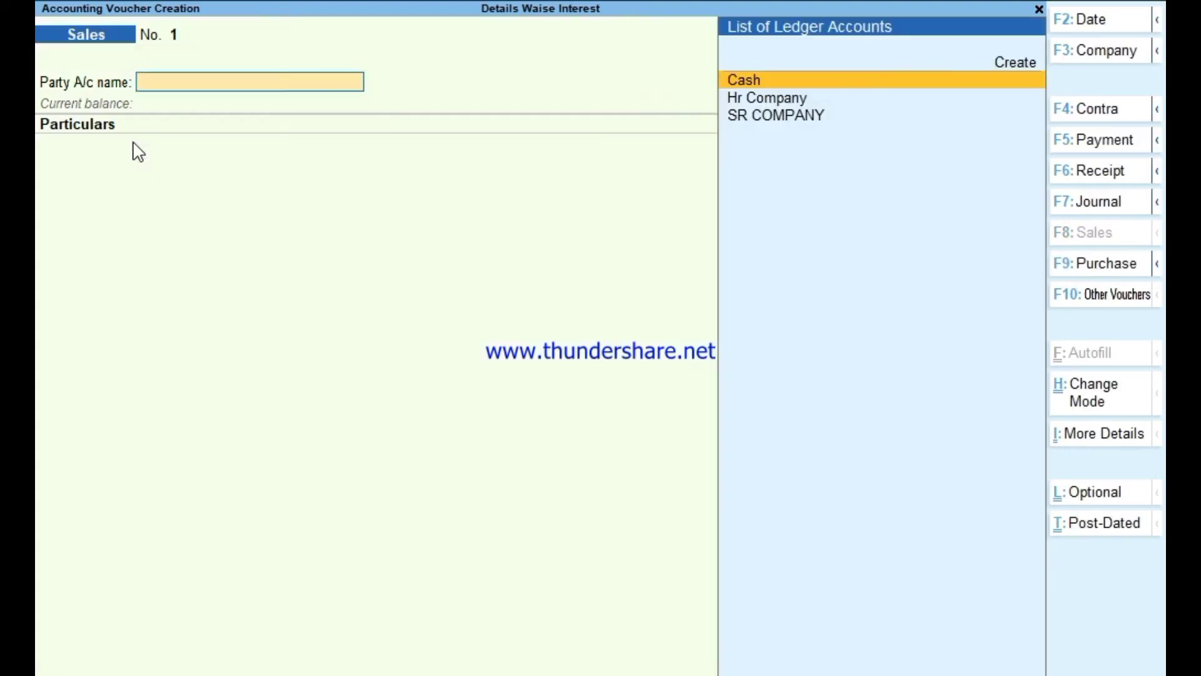
{"action": "key", "text": "alt"}
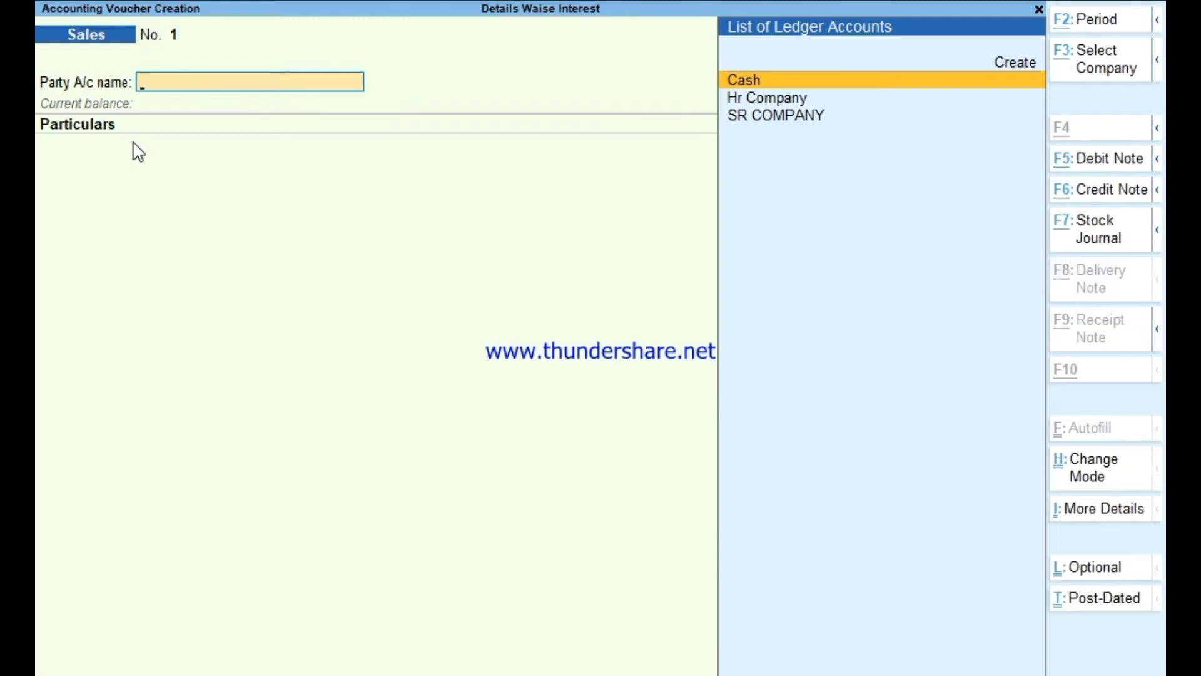
{"action": "key", "text": "alt+F5"}
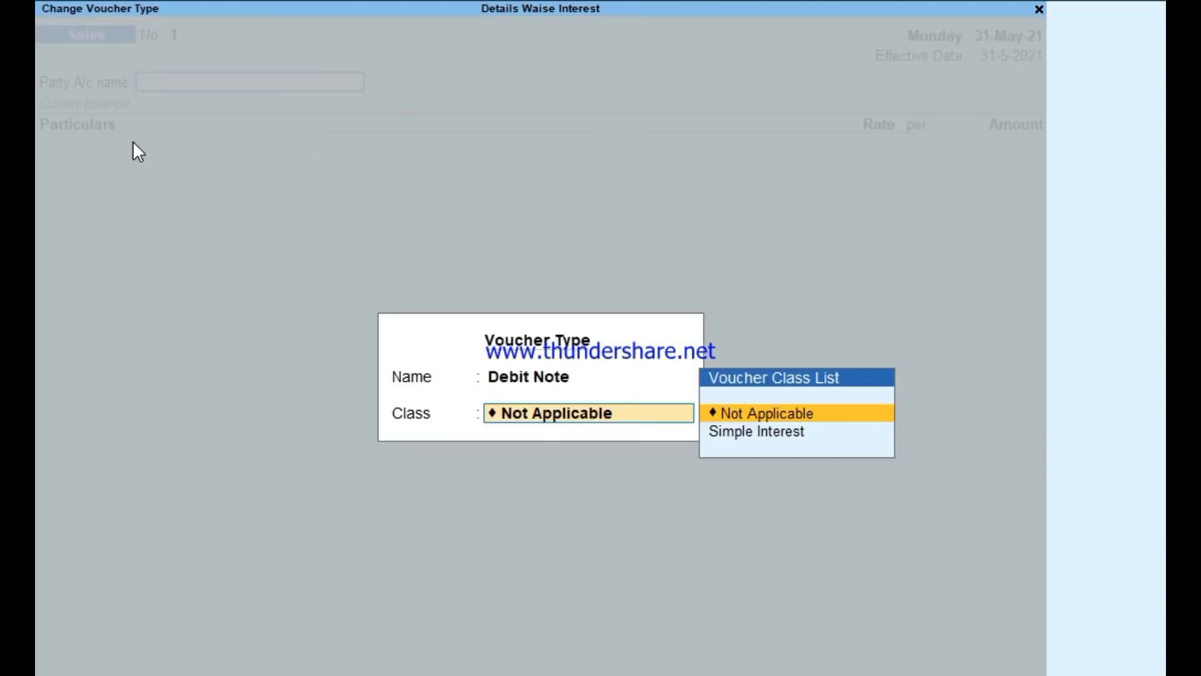
{"action": "key", "text": "Return"}
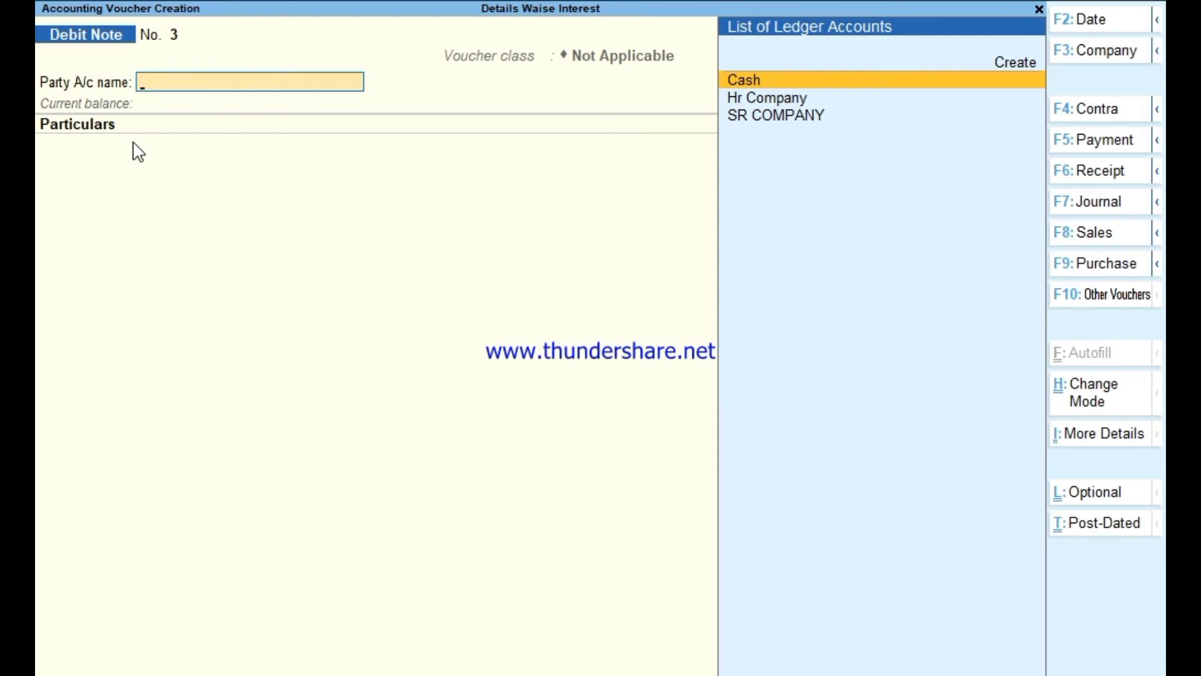
{"action": "key", "text": "alt+F6"}
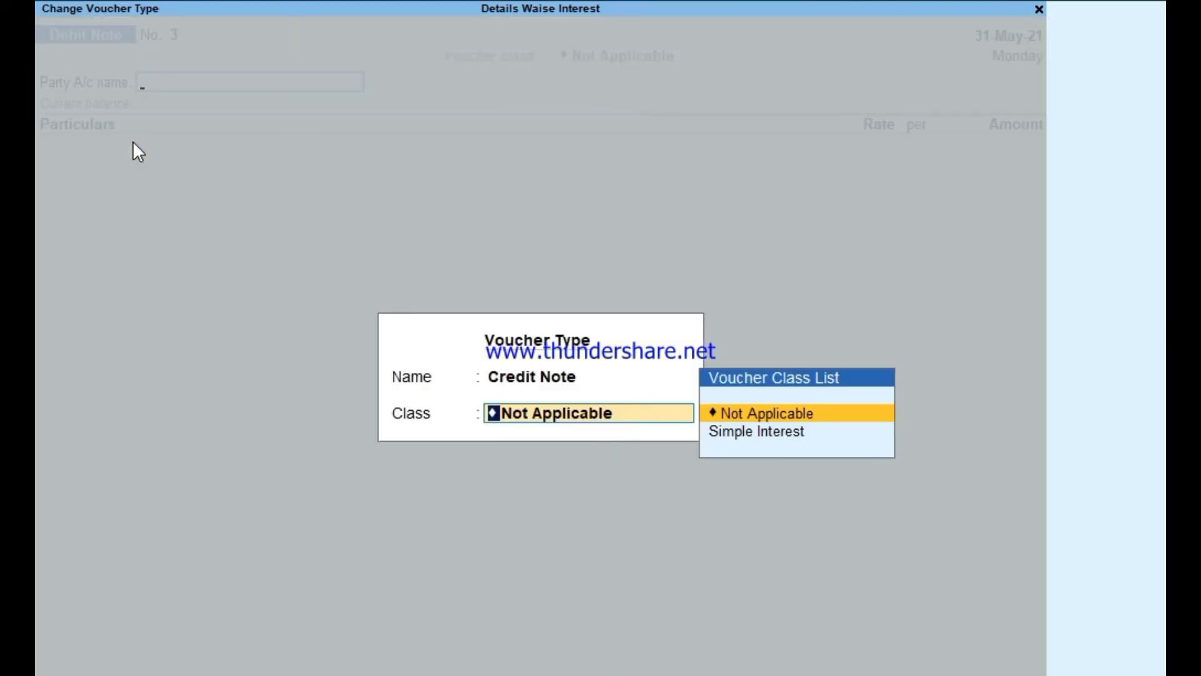
{"action": "key", "text": "Return"}
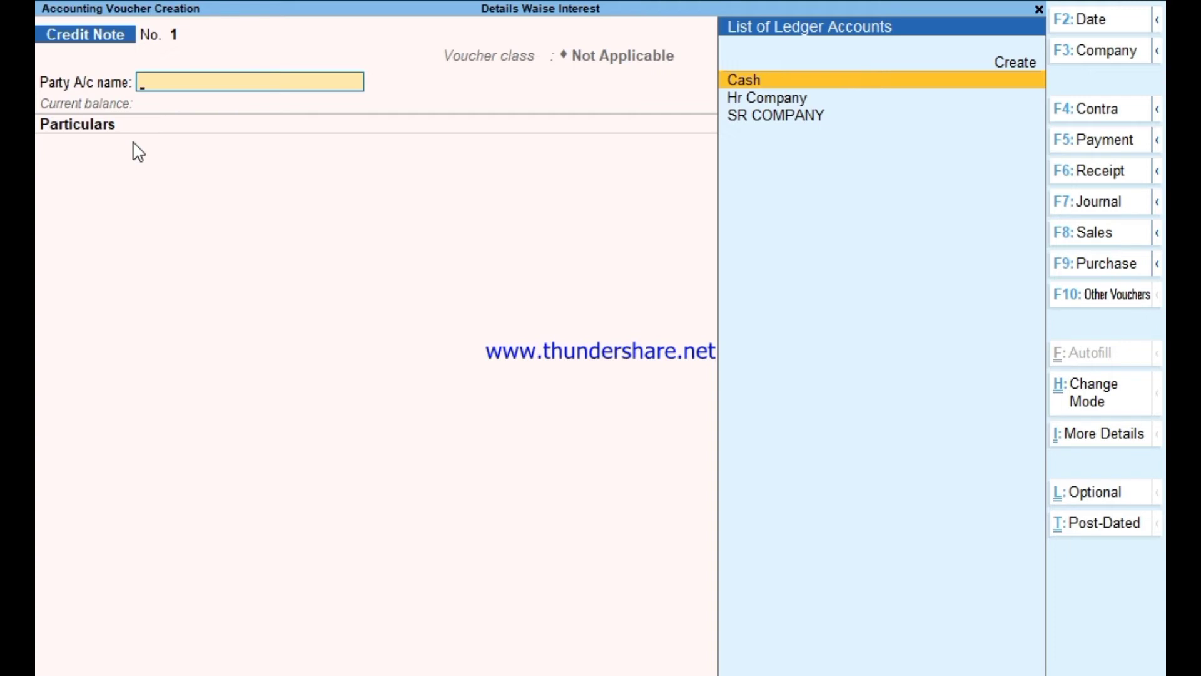
Return to the Sales voucher and change its voucher mode to As Voucher.
{"action": "key", "text": "F8"}
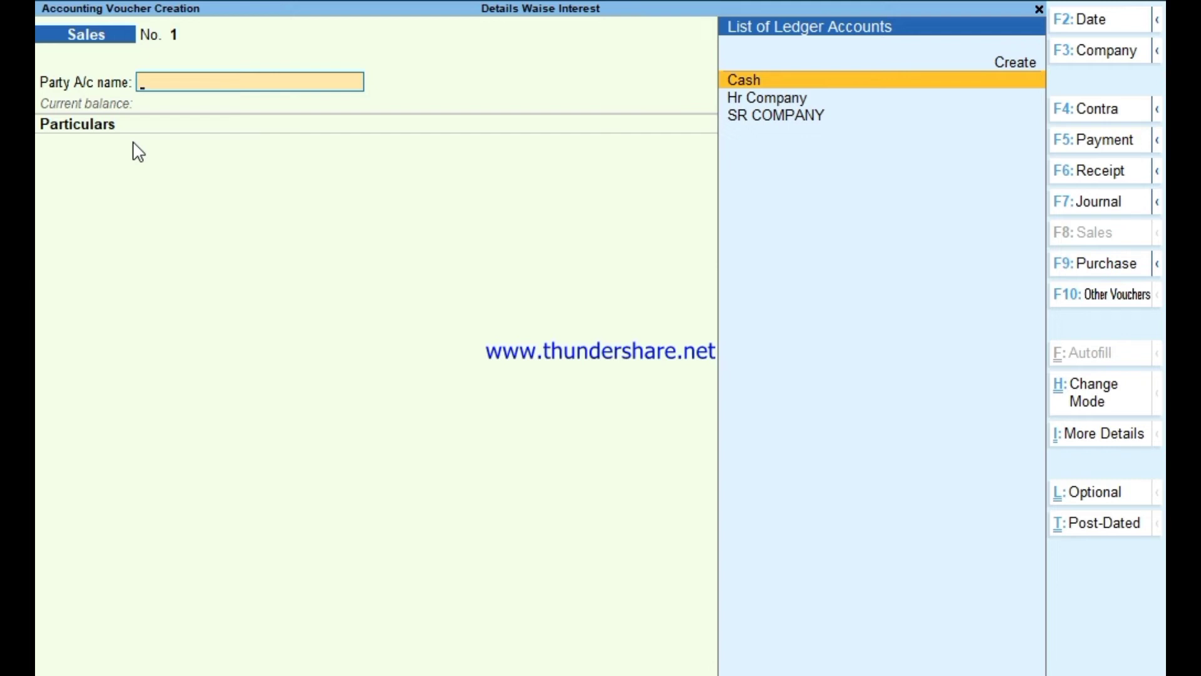
{"action": "key", "text": "ctrl+h"}
{"action": "key", "text": "Down"}
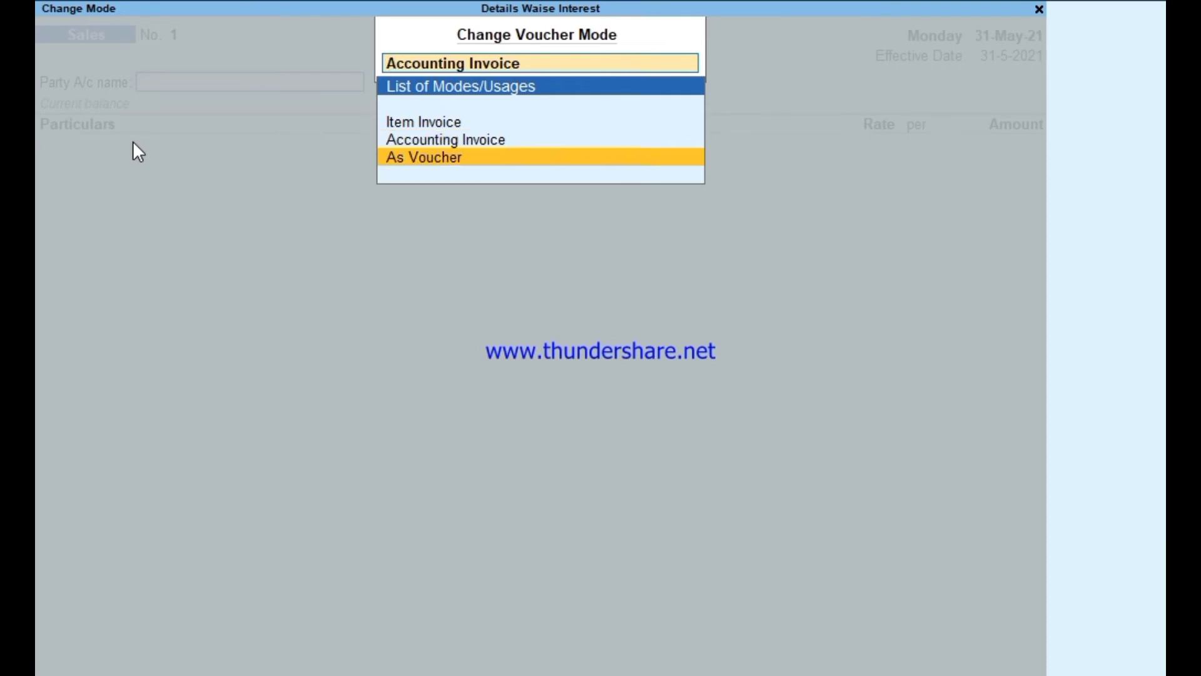
{"action": "key", "text": "Return"}
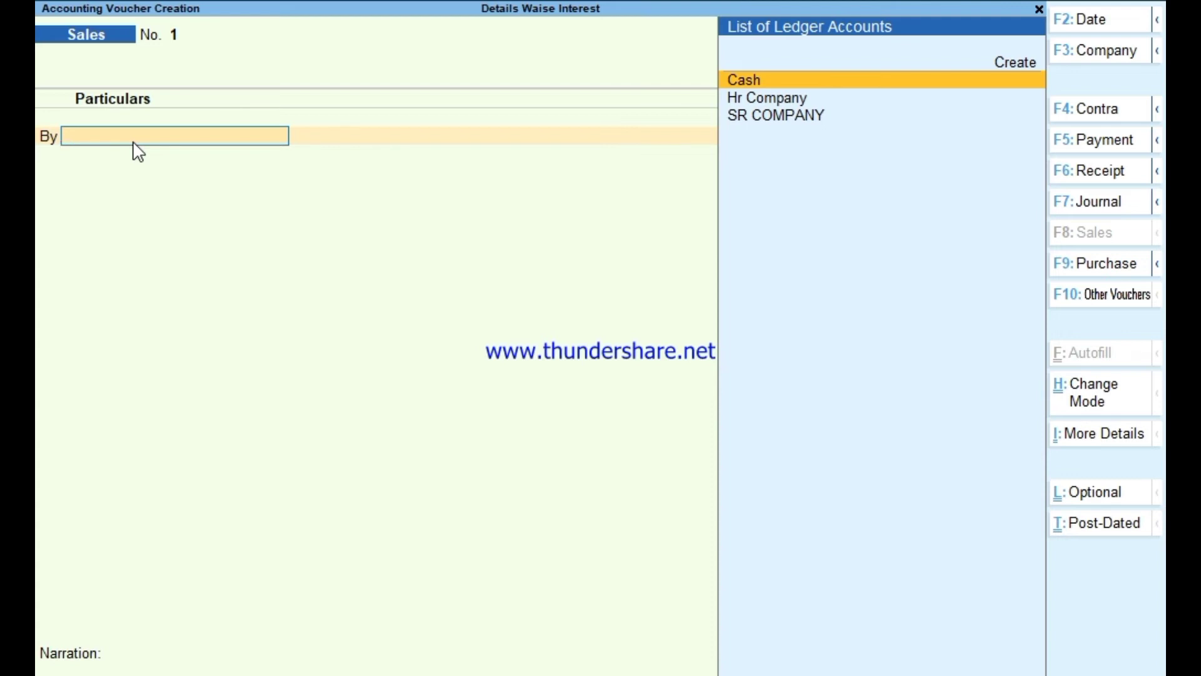
Open a Purchase voucher and change its voucher mode to As Voucher.
{"action": "key", "text": "F9"}
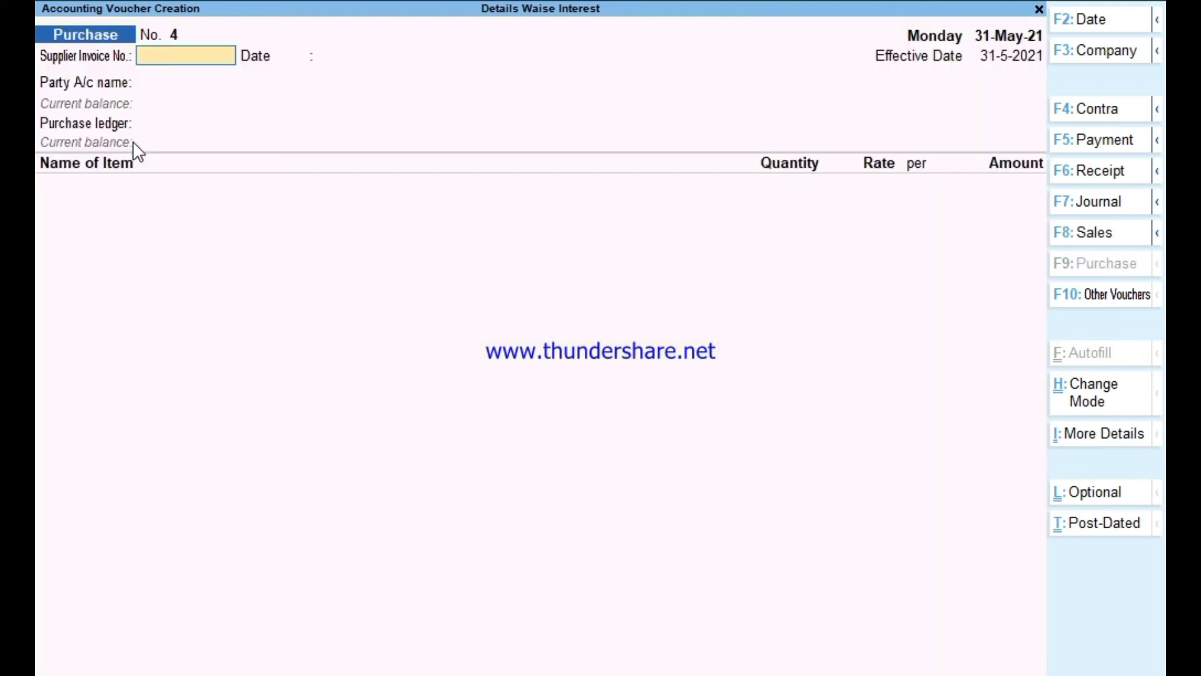
{"action": "key", "text": "ctrl+h"}
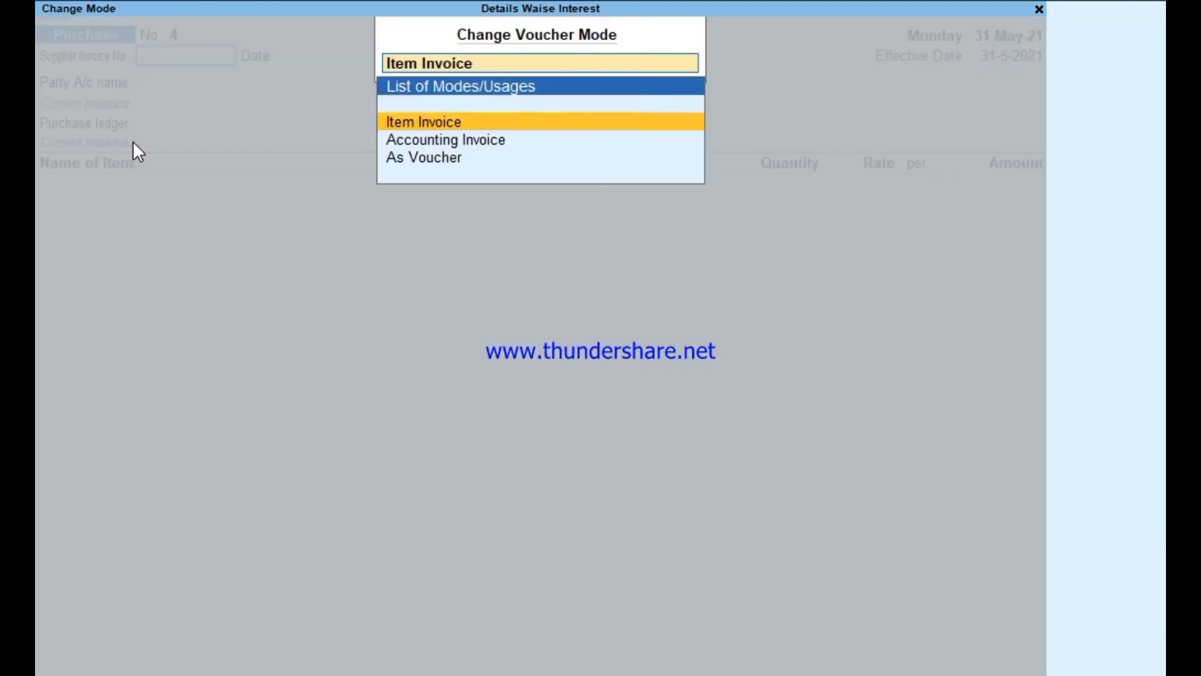
{"action": "key", "text": "Down"}
{"action": "key", "text": "Down"}
{"action": "key", "text": "Return"}
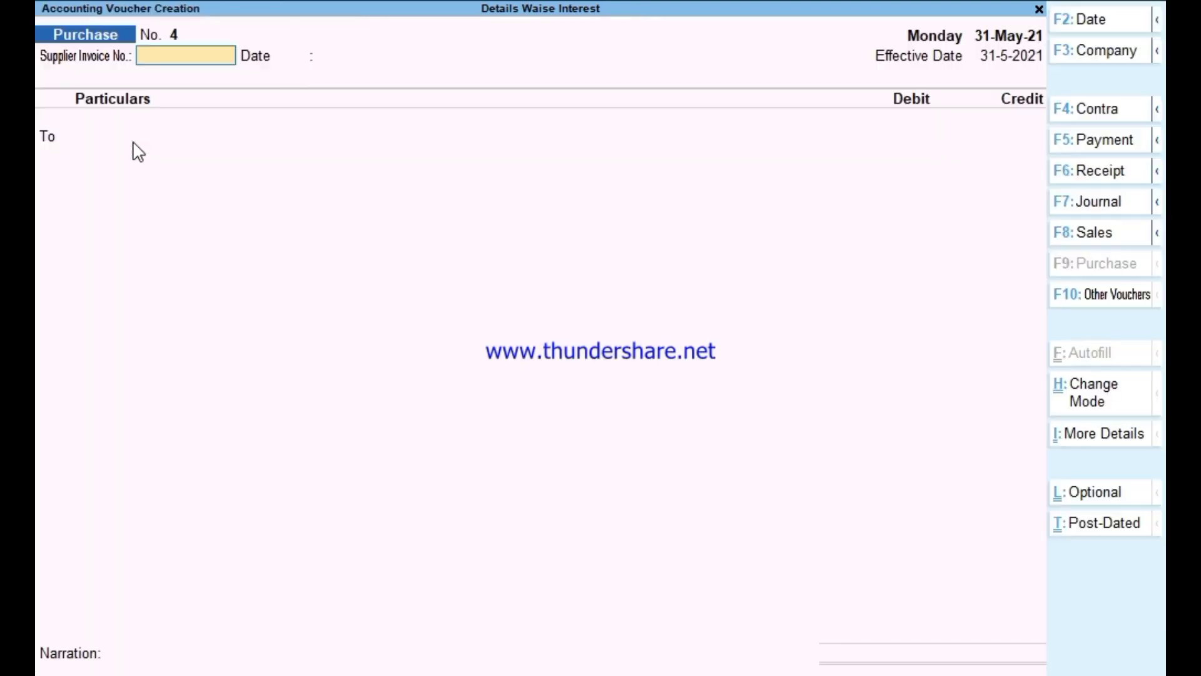
Open the Debit Note and Credit Note entry screens in turn, each with class Not Applicable.
{"action": "key", "text": "ctrl+F9"}
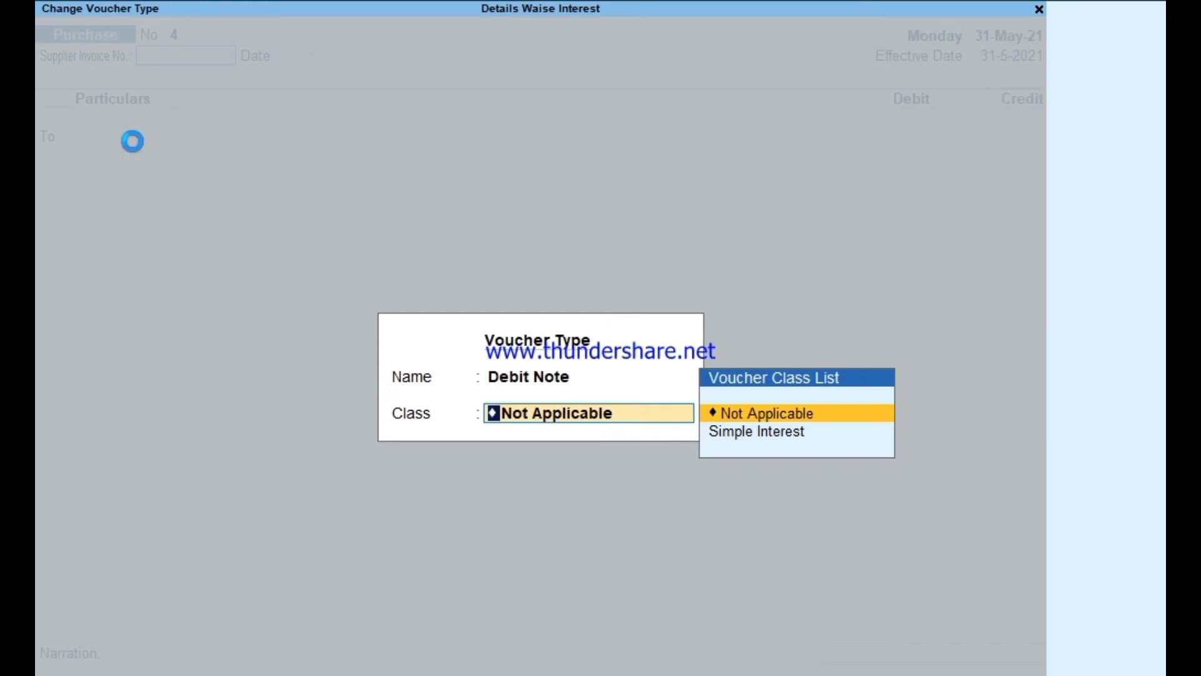
{"action": "key", "text": "Return"}
{"action": "key", "text": "alt"}
{"action": "key", "text": "alt+F6"}
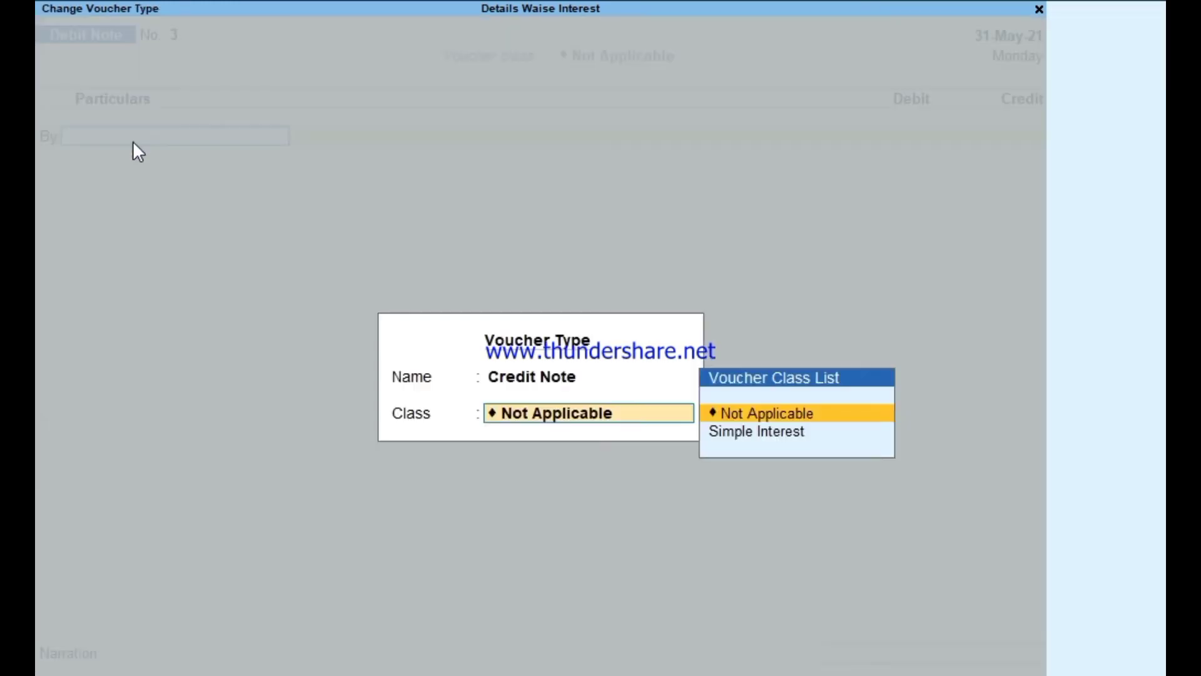
{"action": "key", "text": "Return"}
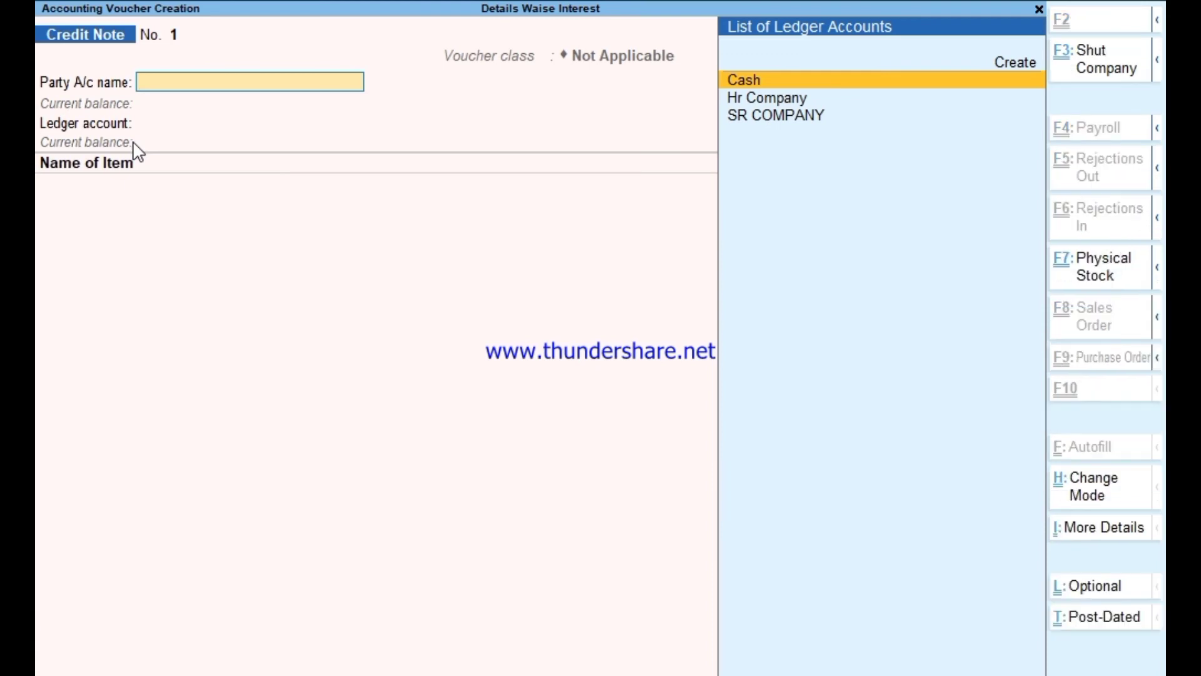
Change the Credit Note's voucher mode to As Voucher.
{"action": "key", "text": "ctrl+h"}
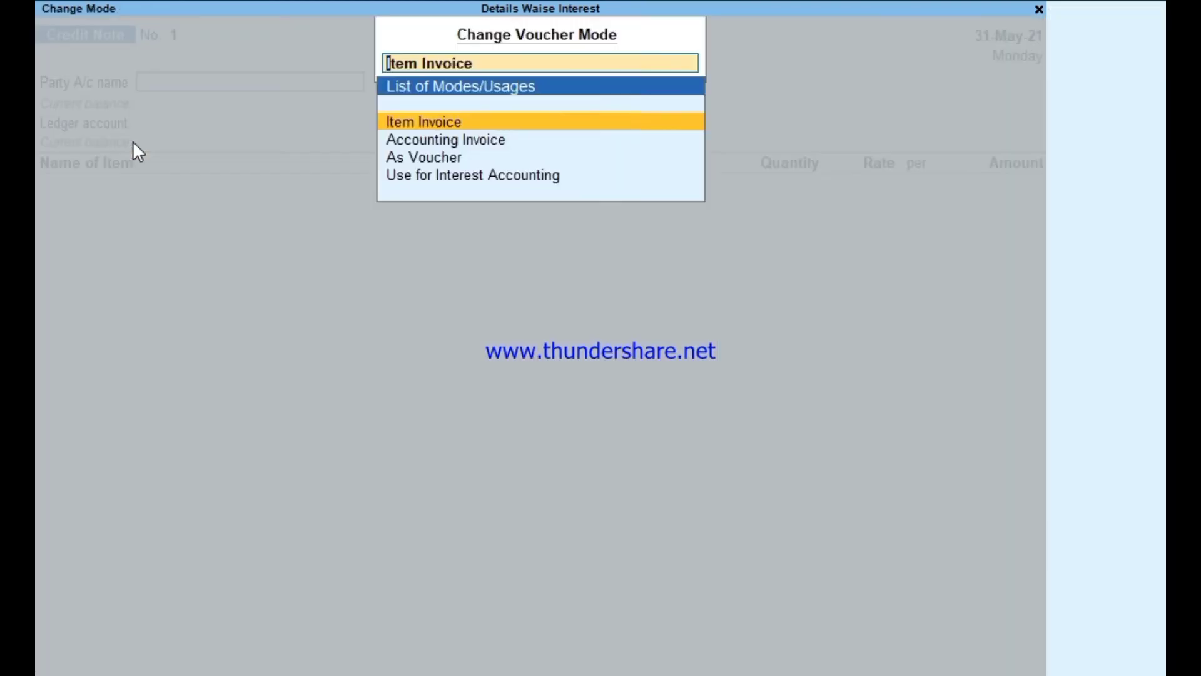
{"action": "key", "text": "Down"}
{"action": "key", "text": "Down"}
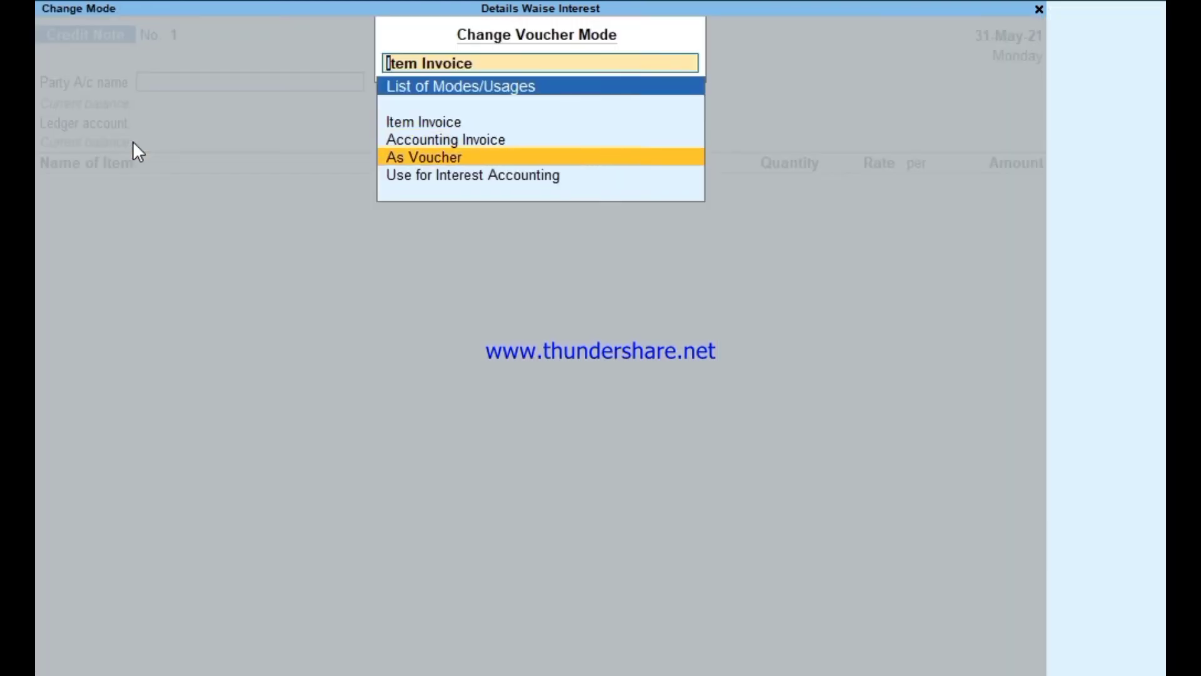
{"action": "key", "text": "Return"}
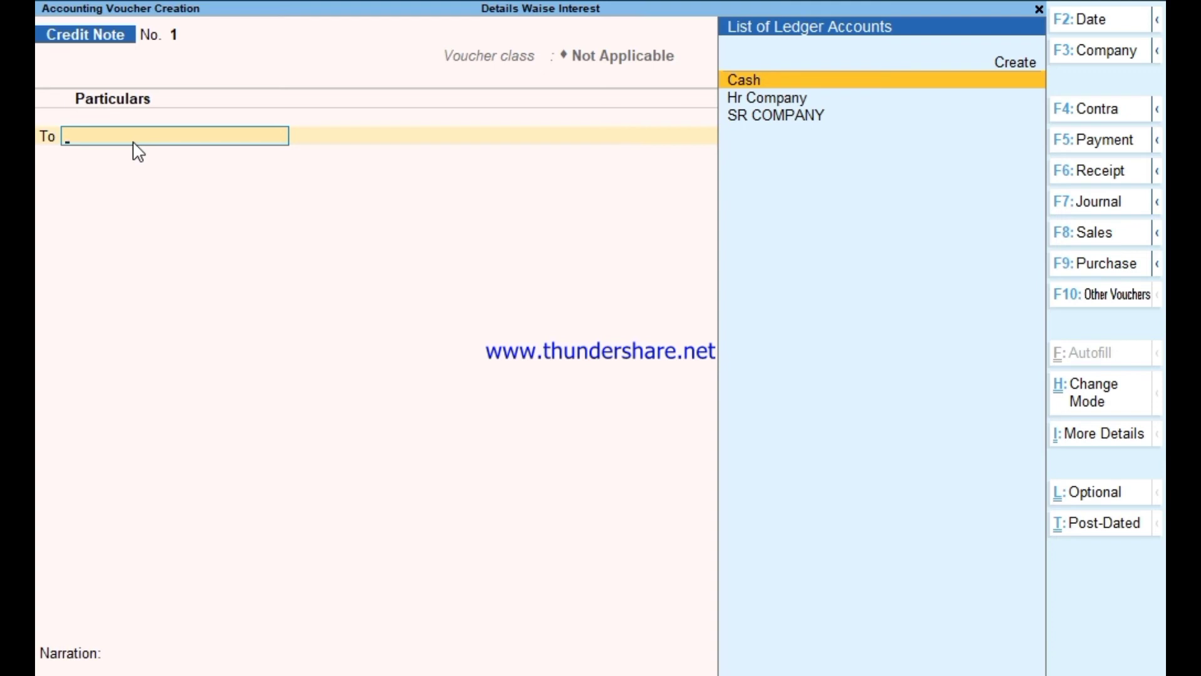
View the Sales and Purchase entry screens in turn in Item Invoice mode.
{"action": "key", "text": "F8"}
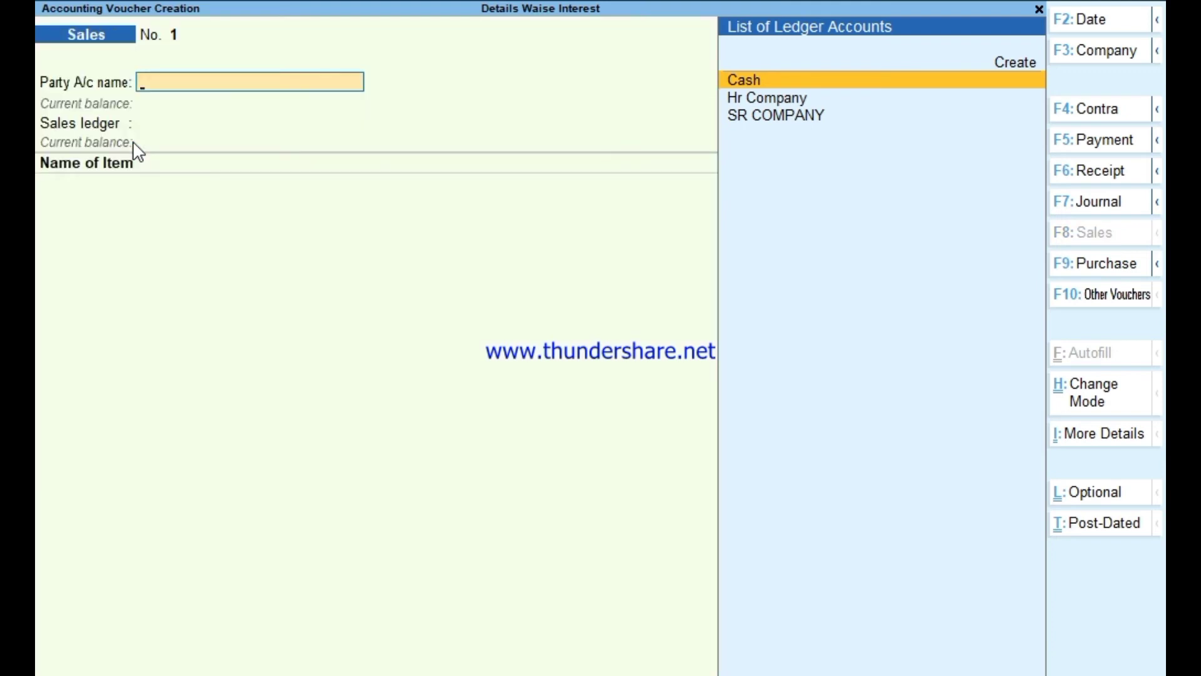
{"action": "key", "text": "F9"}
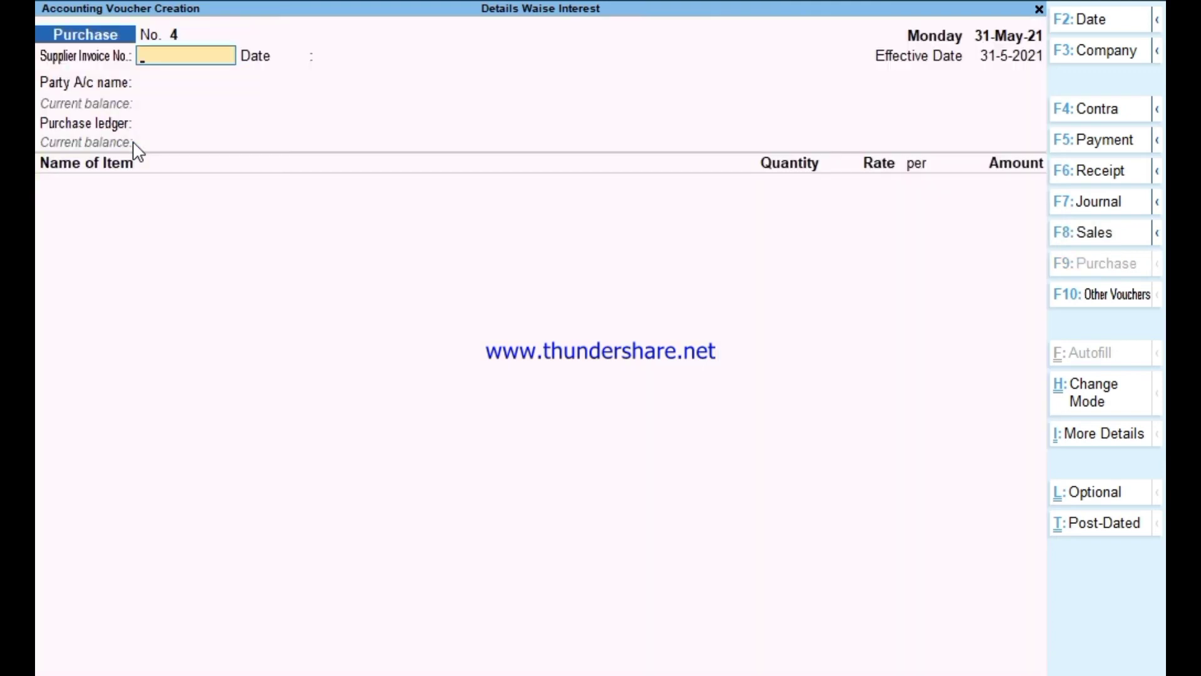
{"action": "key", "text": "ctrl"}
Reopen the Sales voucher and set its voucher mode to As Voucher.
{"action": "key", "text": "F8"}
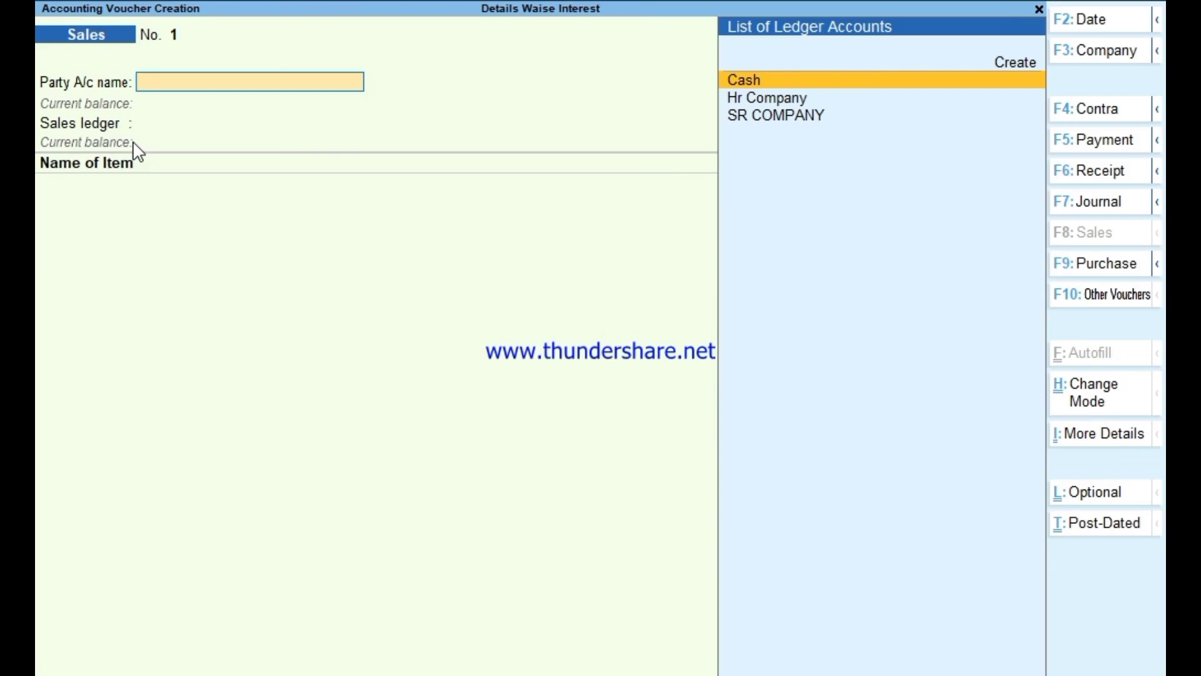
{"action": "key", "text": "ctrl+h"}
{"action": "key", "text": "Down"}
{"action": "key", "text": "Down"}
{"action": "key", "text": "Return"}
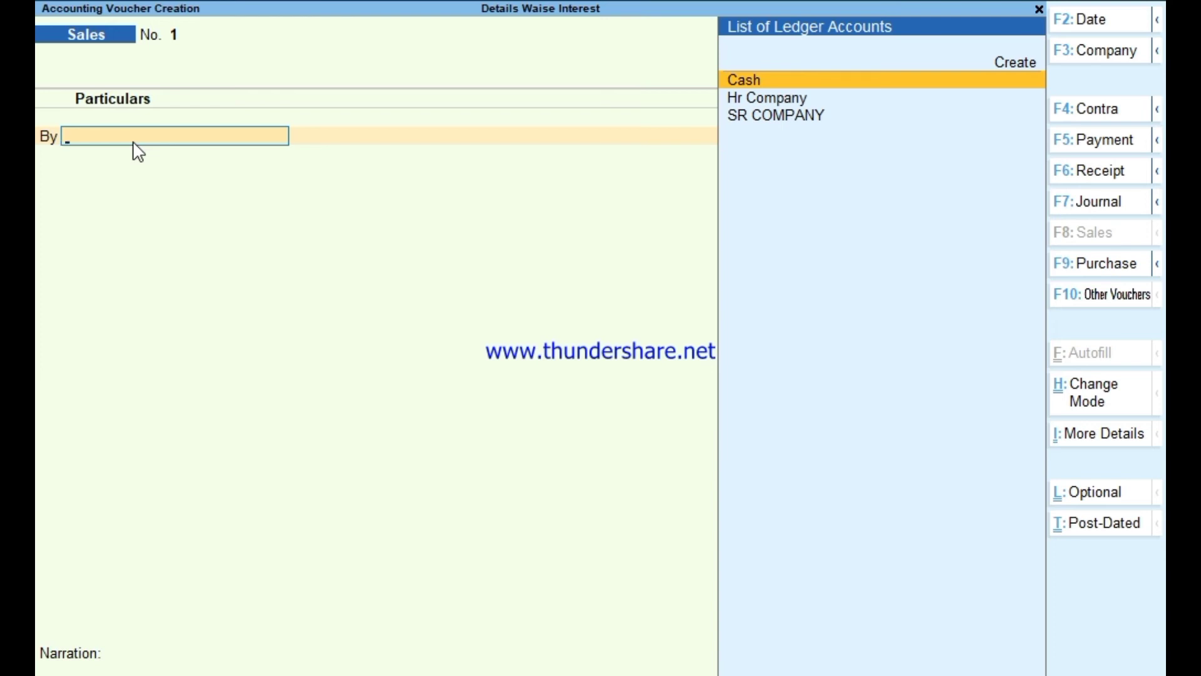
Debit Cash with 2500000 in the Sales voucher, accepting the dispatch and party details without entries.
{"action": "key", "text": "Return"}
{"action": "key", "text": "Return"}
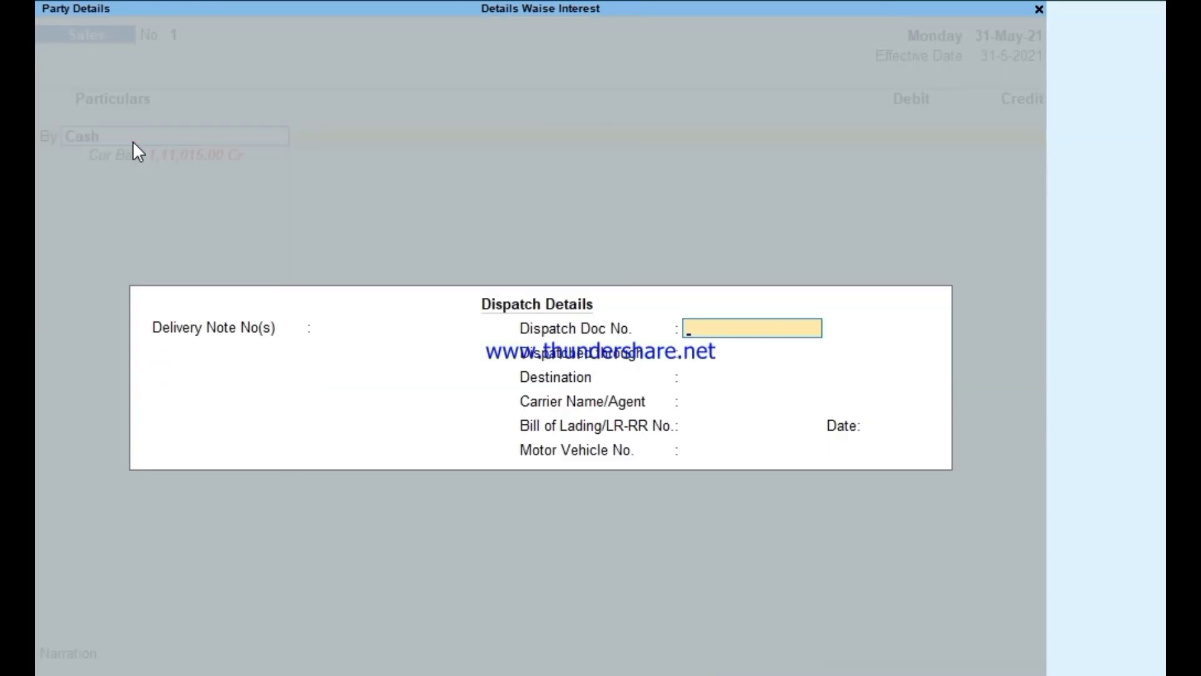
{"action": "key", "text": "ctrl+a"}
{"action": "key", "text": "ctrl+a"}
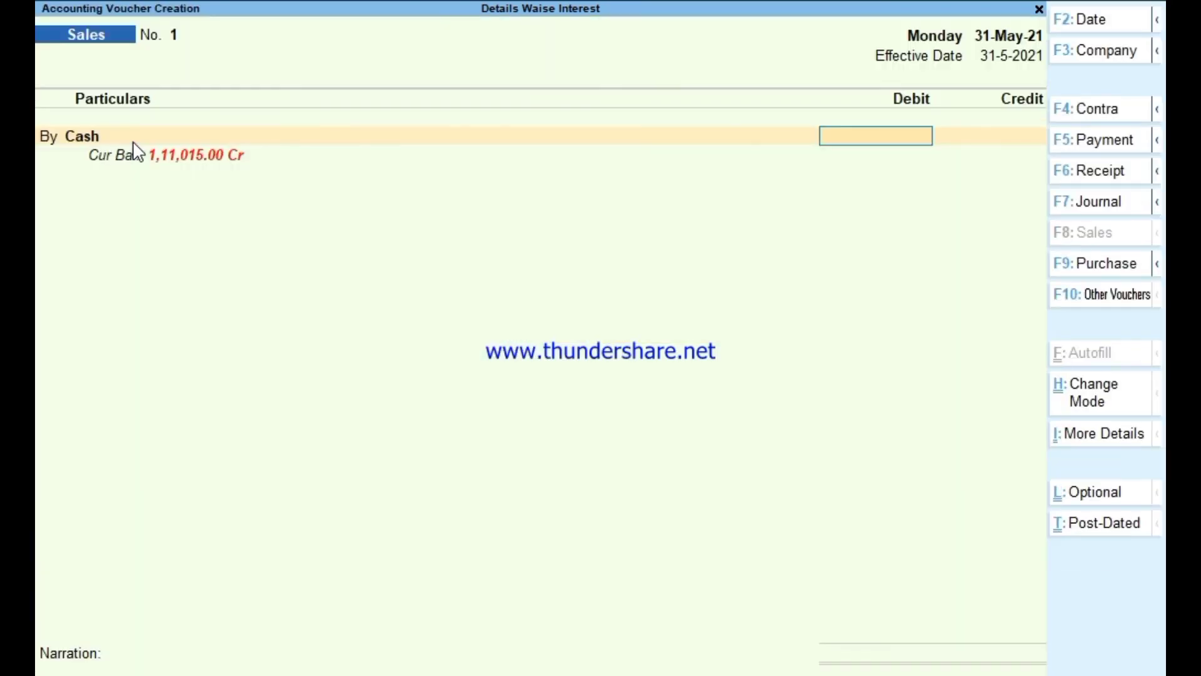
{"action": "type", "text": "2500000"}
{"action": "key", "text": "Return"}
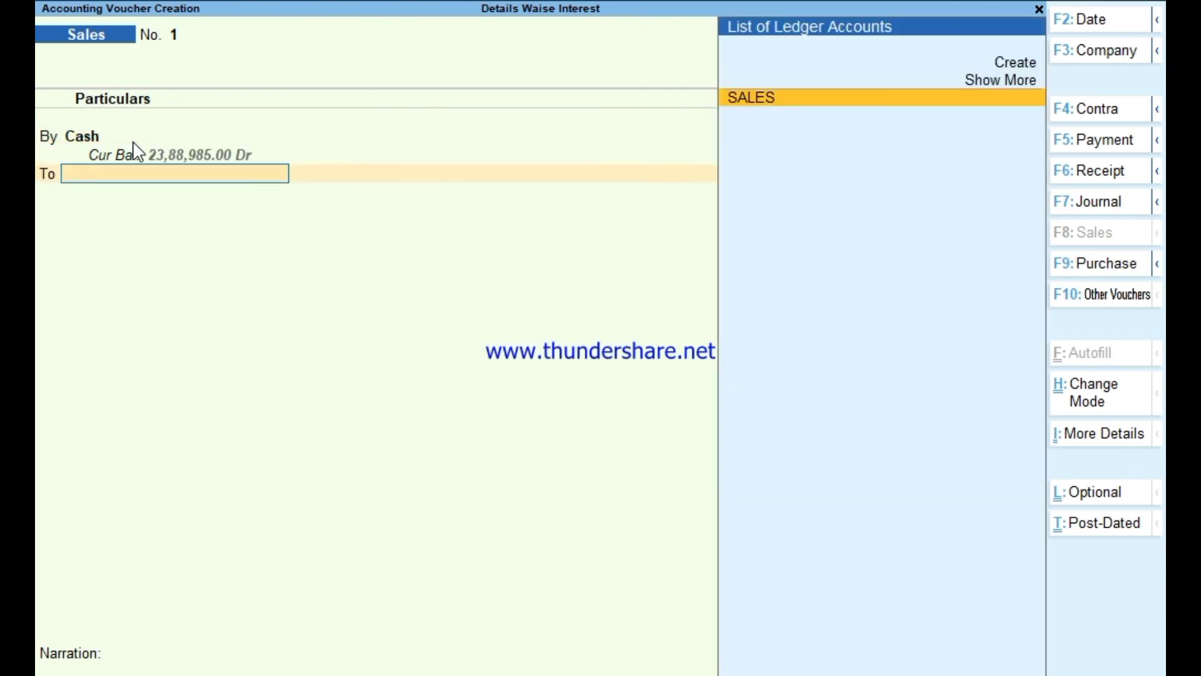
Create a ledger named Ads for the Sales voucher's credit line, placing it in a direct group found by filtering for Di.
{"action": "key", "text": "alt"}
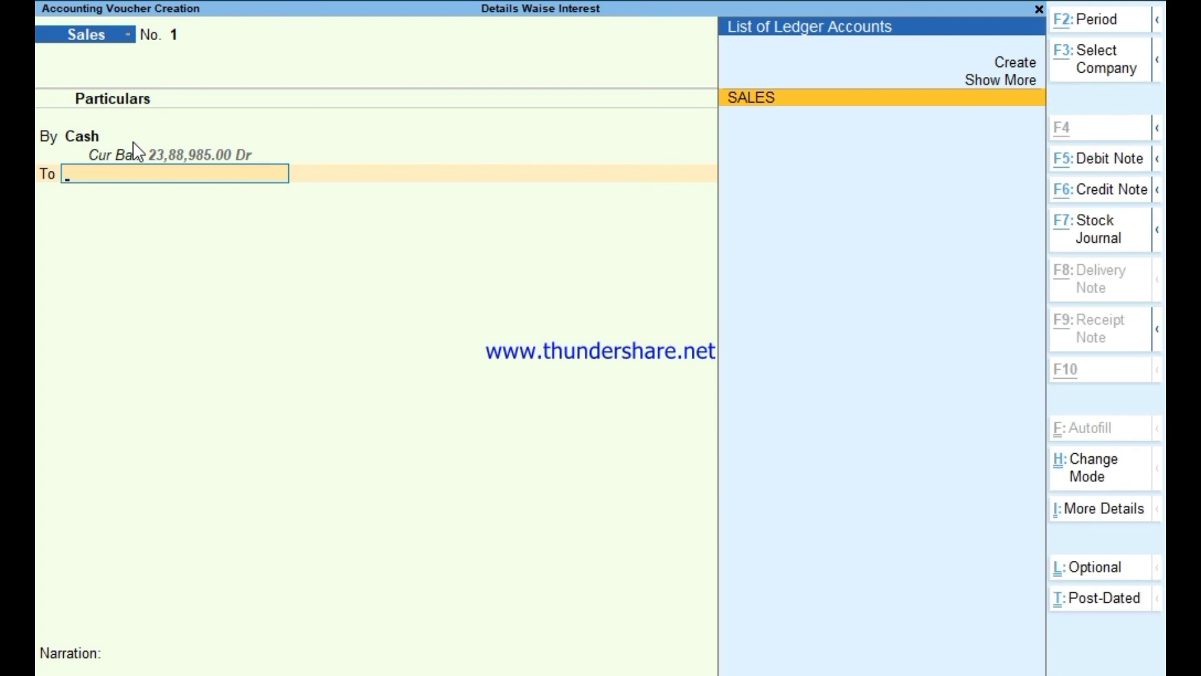
{"action": "key", "text": "alt+c"}
{"action": "type", "text": "Ads"}
{"action": "key", "text": "Return"}
{"action": "key", "text": "Return"}
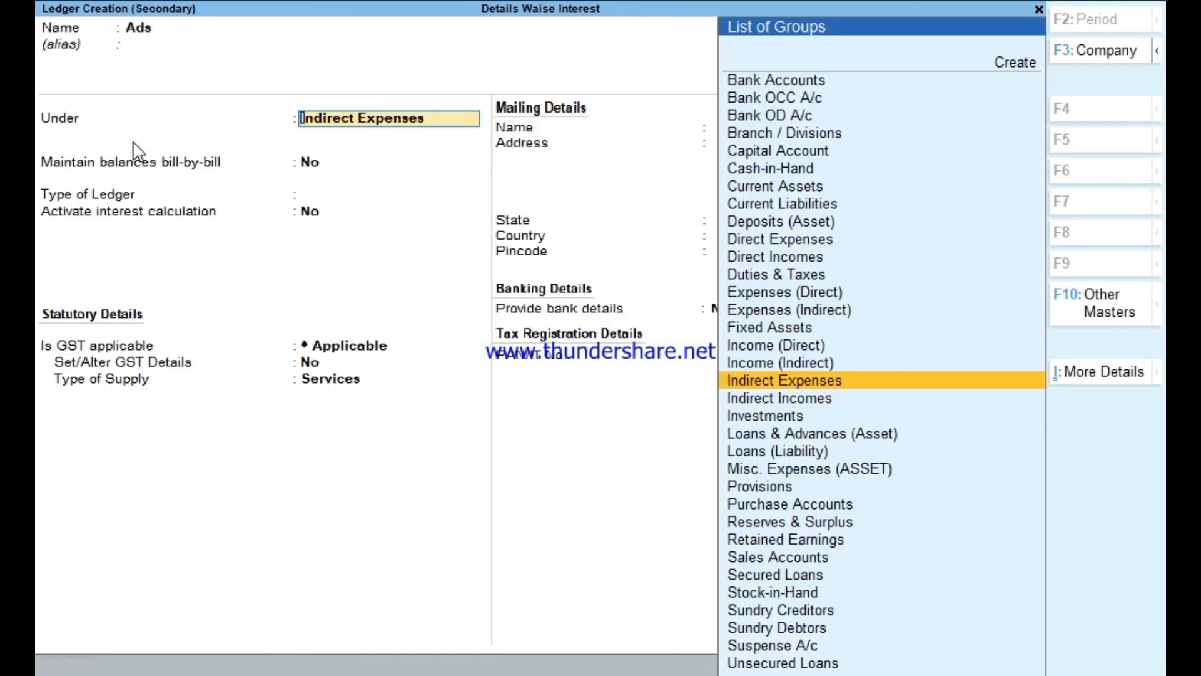
{"action": "type", "text": "Ind"}
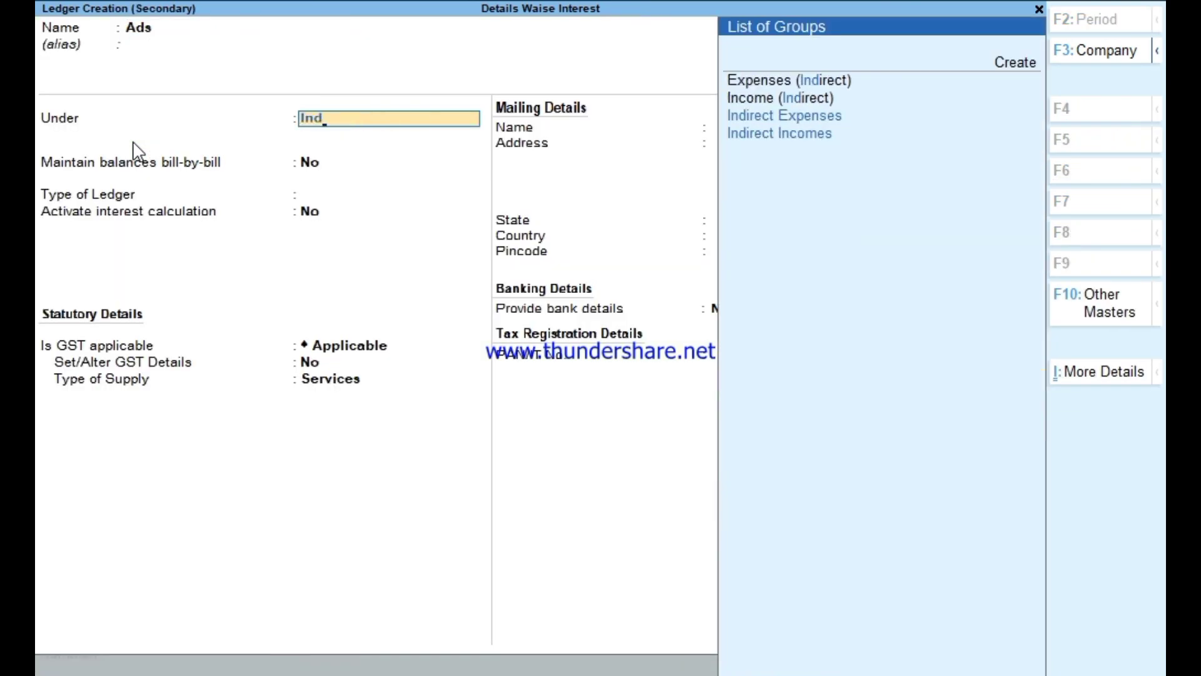
{"action": "key", "text": "BackSpace"}
{"action": "key", "text": "BackSpace"}
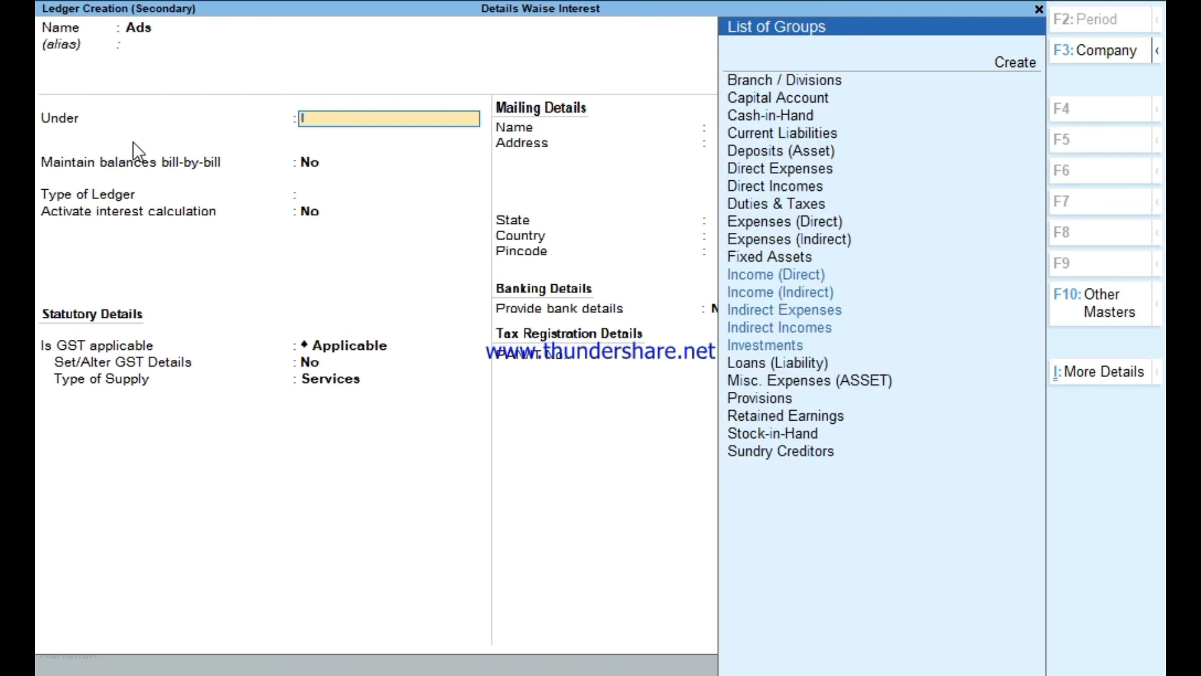
{"action": "key", "text": "BackSpace"}
{"action": "type", "text": "Di"}
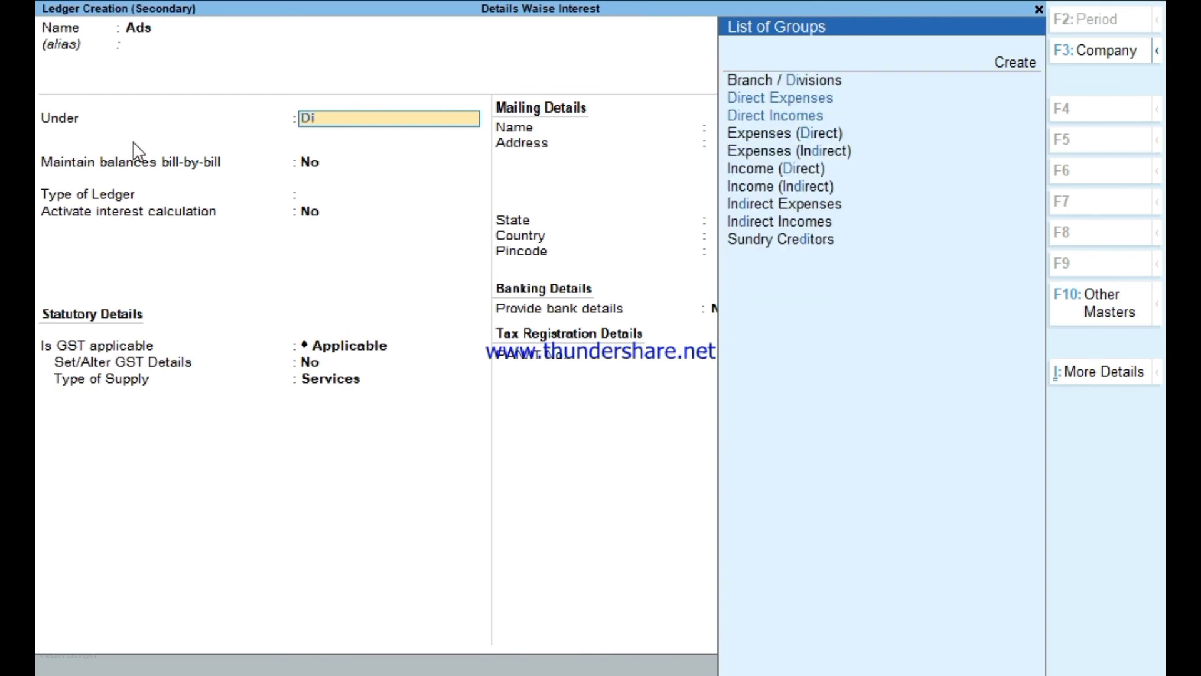
{"action": "key", "text": "Return"}
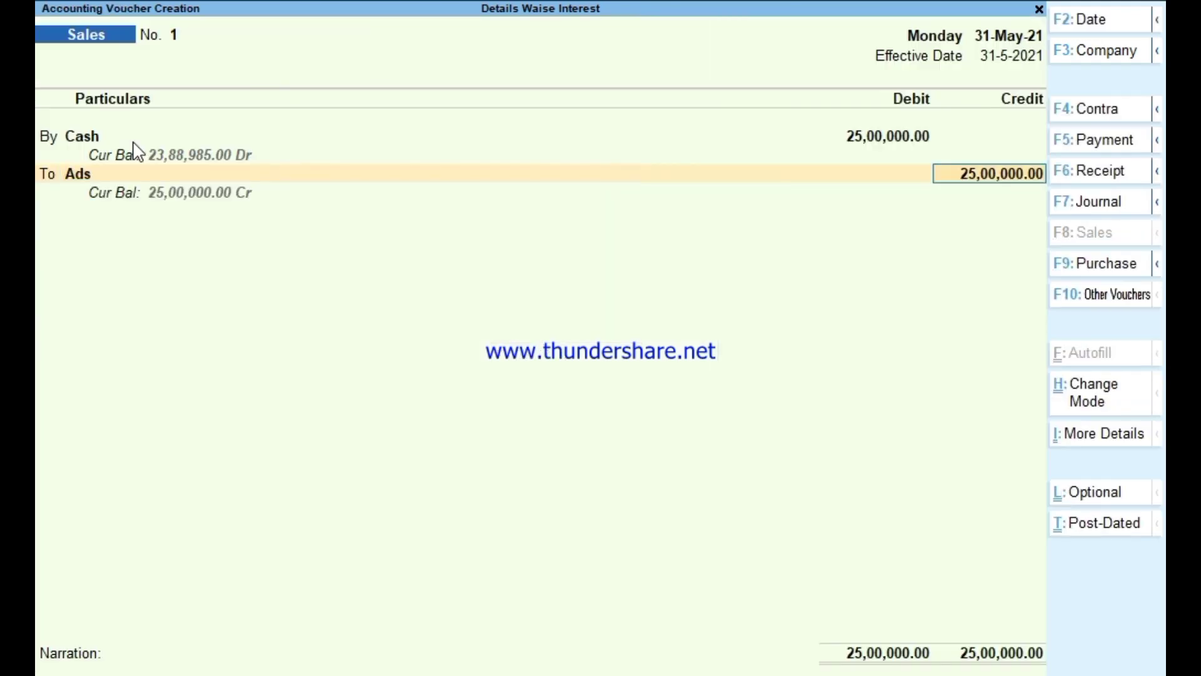
Accept the 25,00,000.00 credit to Ads and save the Sales voucher without a narration.
{"action": "key", "text": "Return"}
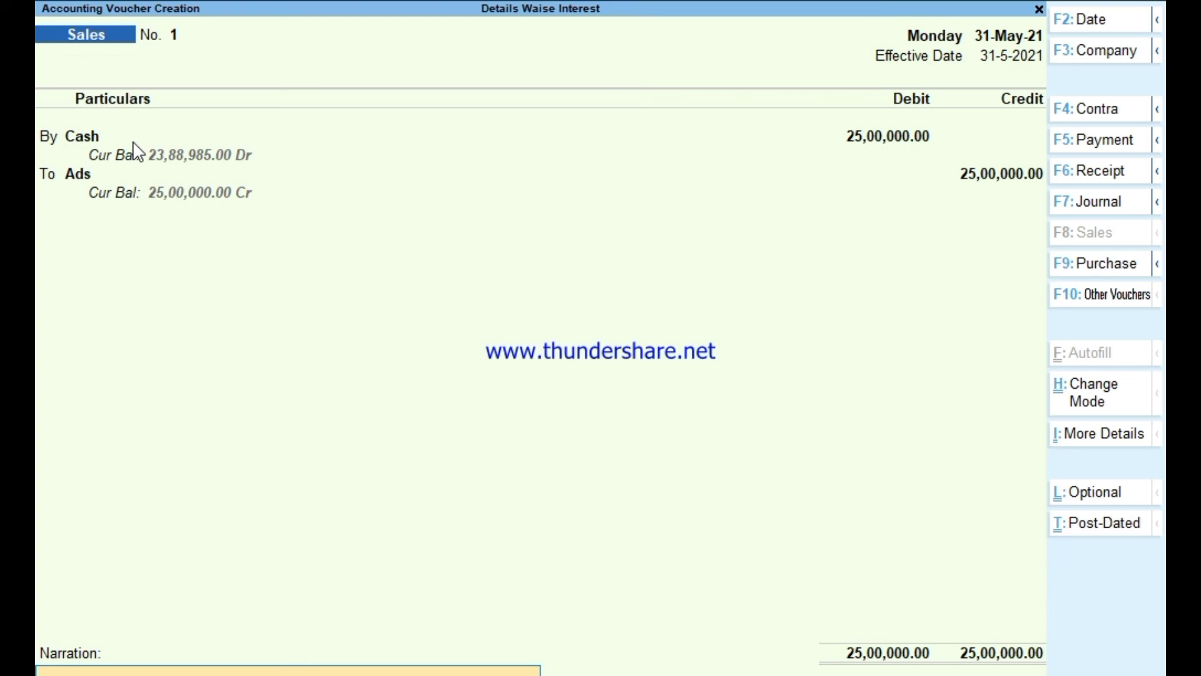
{"action": "key", "text": "Return"}
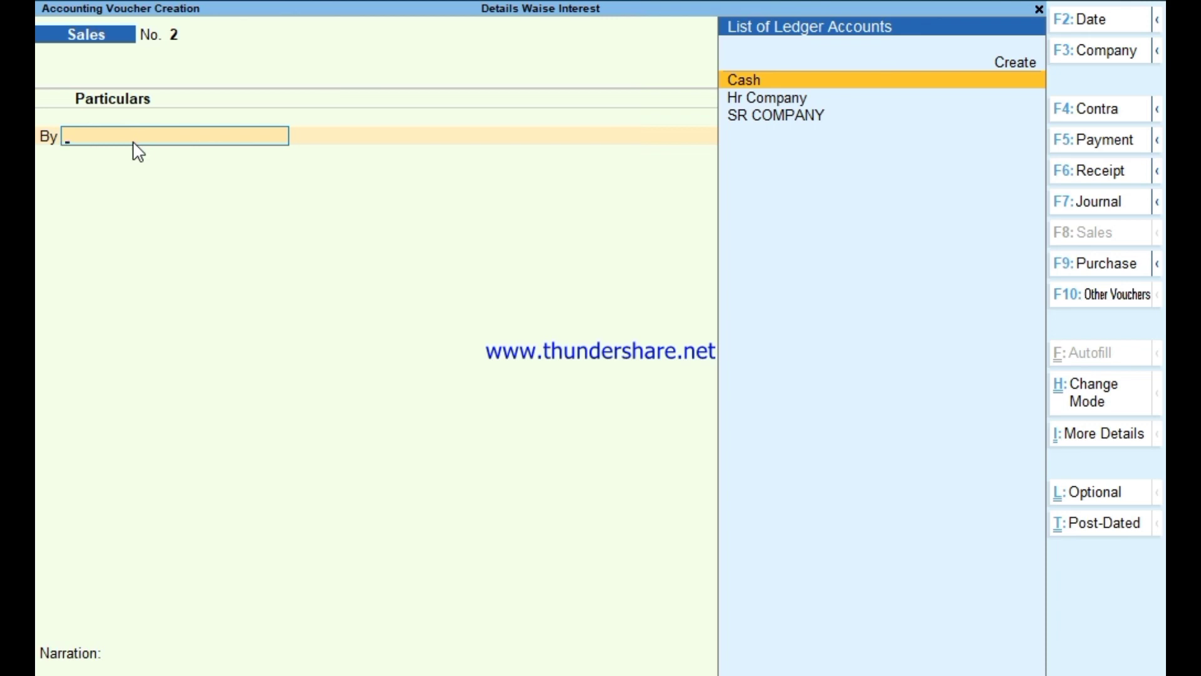
Switch the new Sales voucher to Accounting Invoice mode and from there to Item Invoice mode.
{"action": "key", "text": "ctrl+h"}
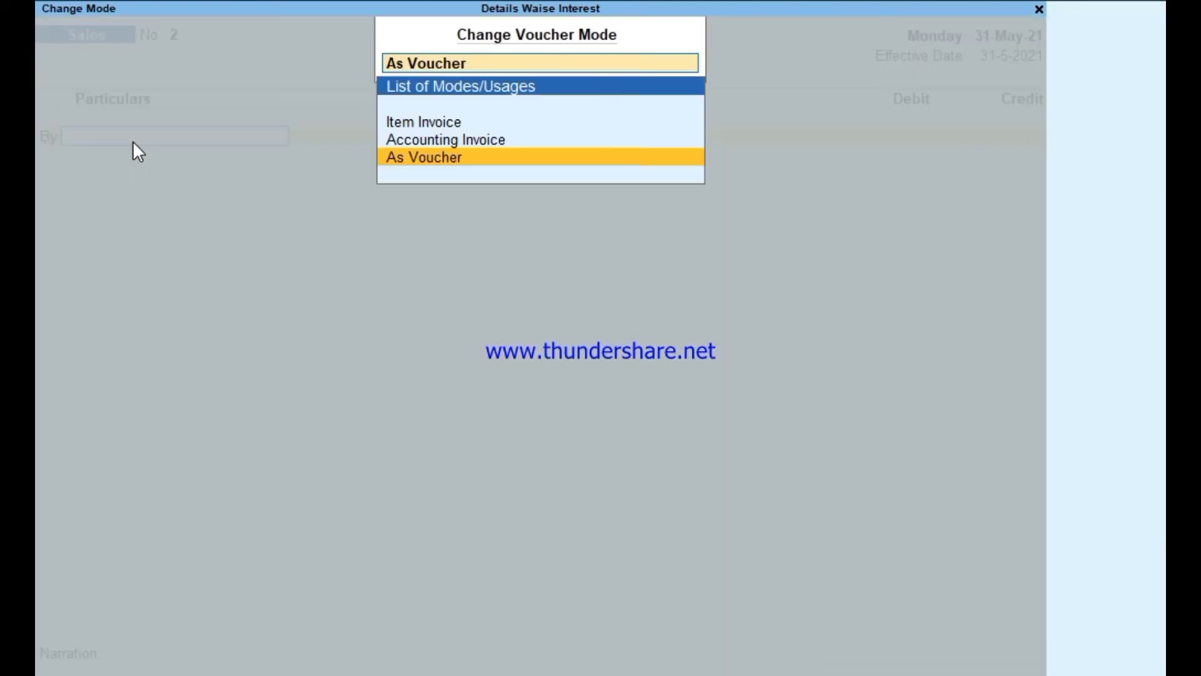
{"action": "key", "text": "Up"}
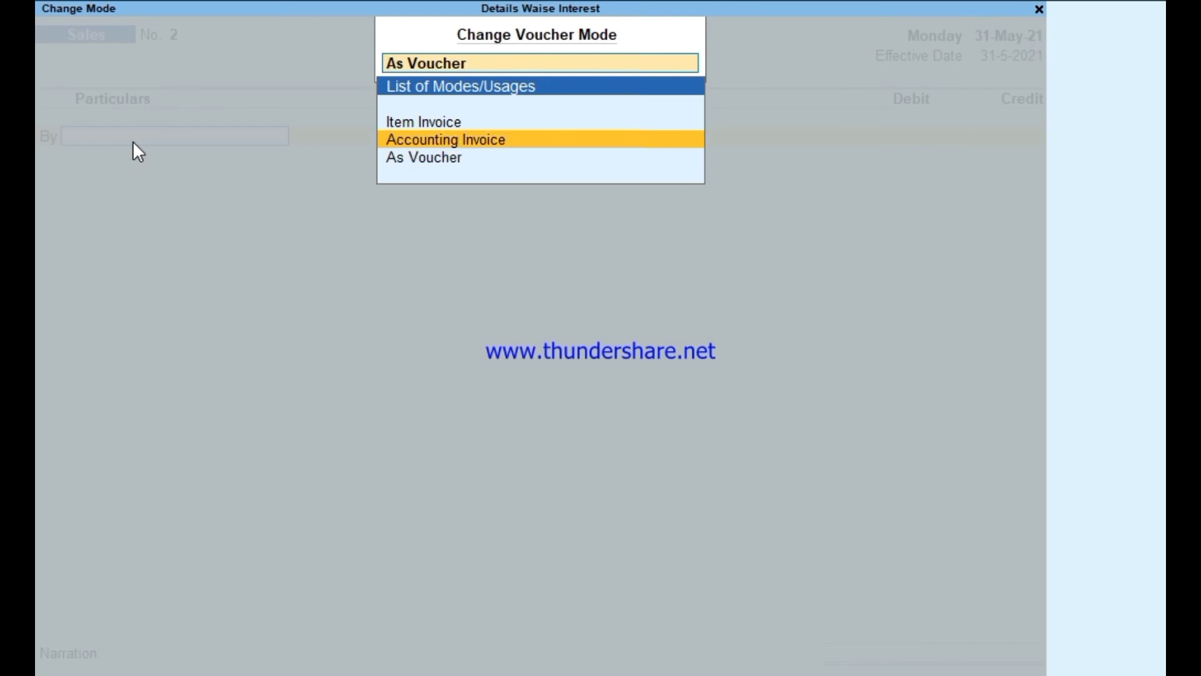
{"action": "key", "text": "Return"}
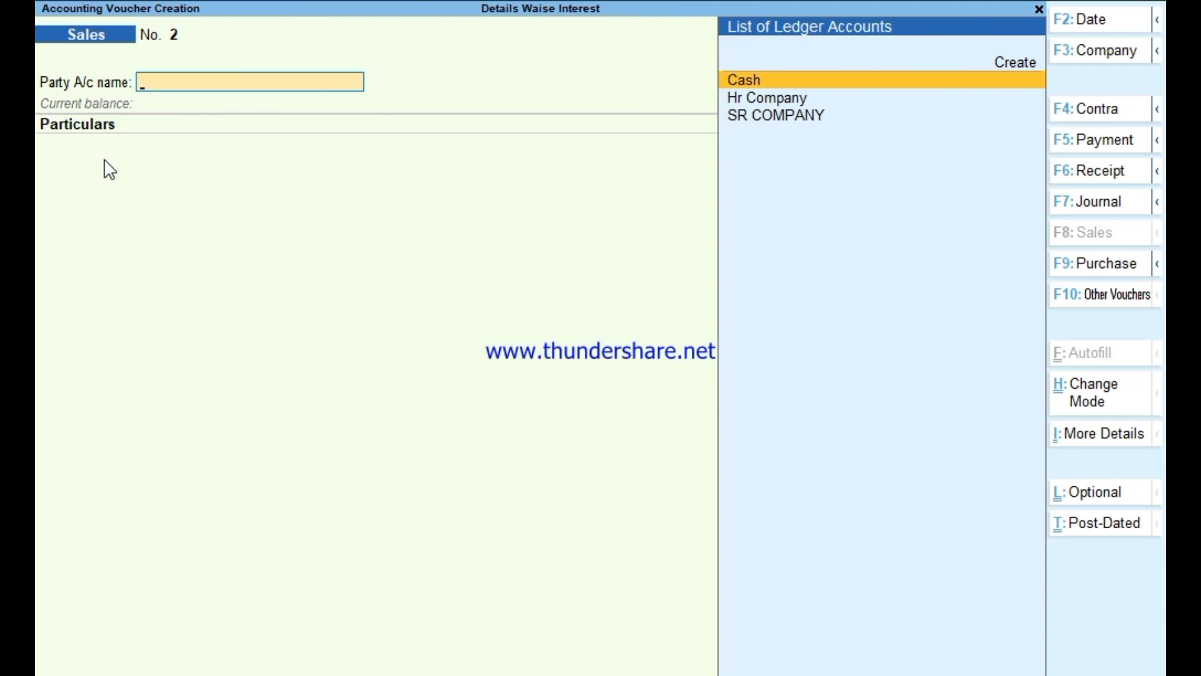
{"action": "key", "text": "ctrl+h"}
{"action": "key", "text": "Up"}
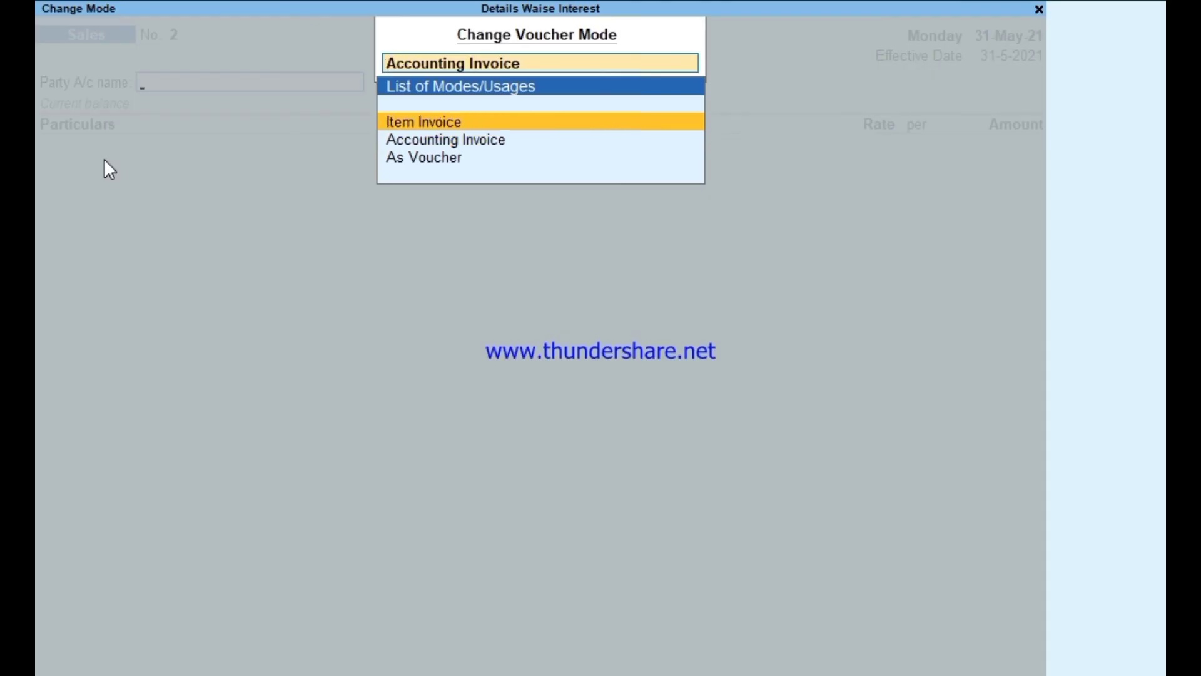
{"action": "key", "text": "Return"}
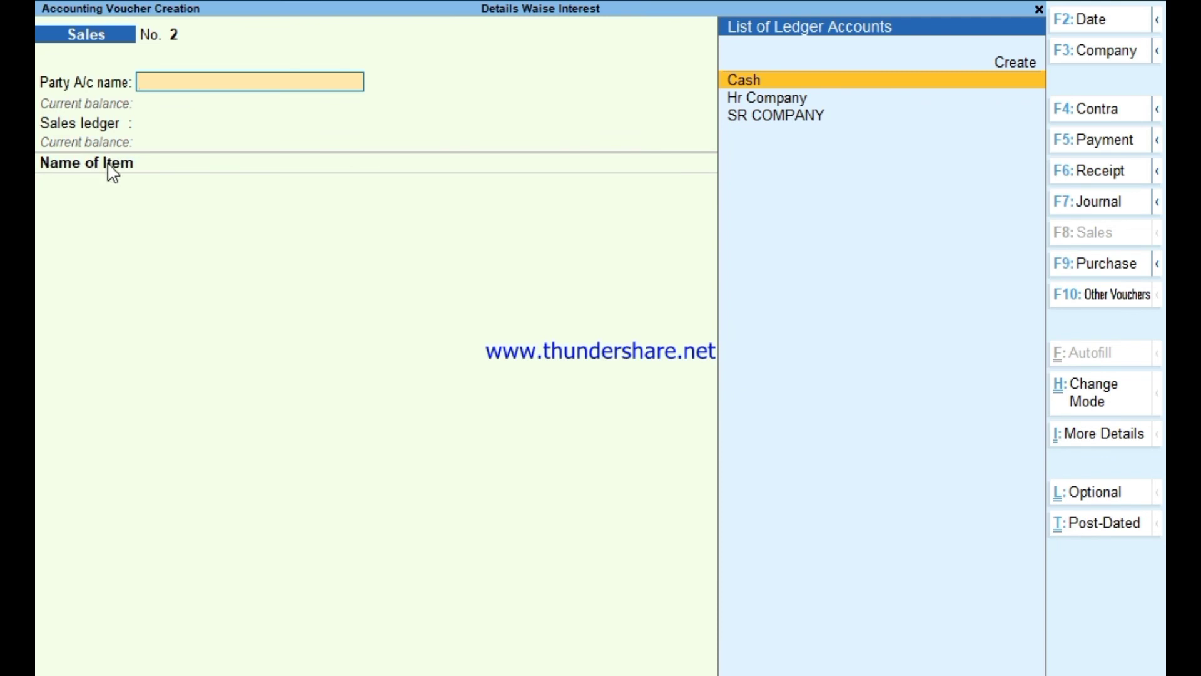